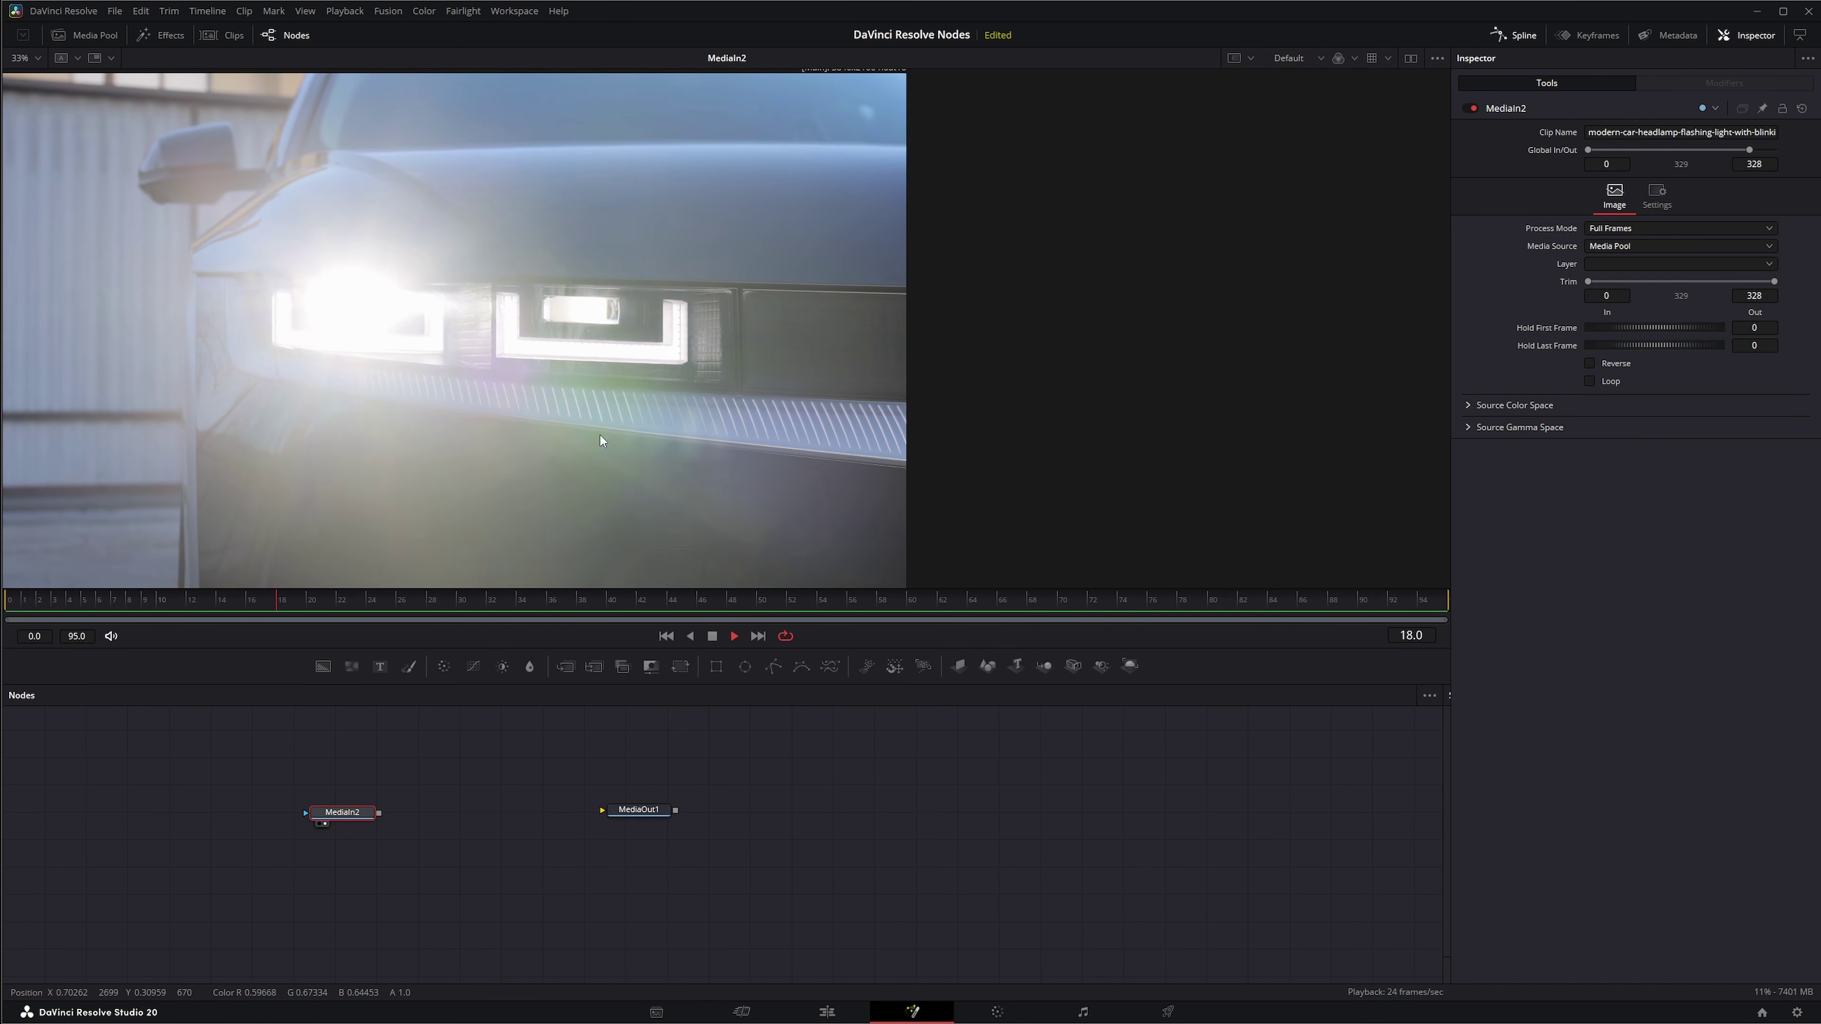
- Return to the first frame, add a Deflicker tool after MediaIn2 and show its output in the viewer
left_click(666, 635)
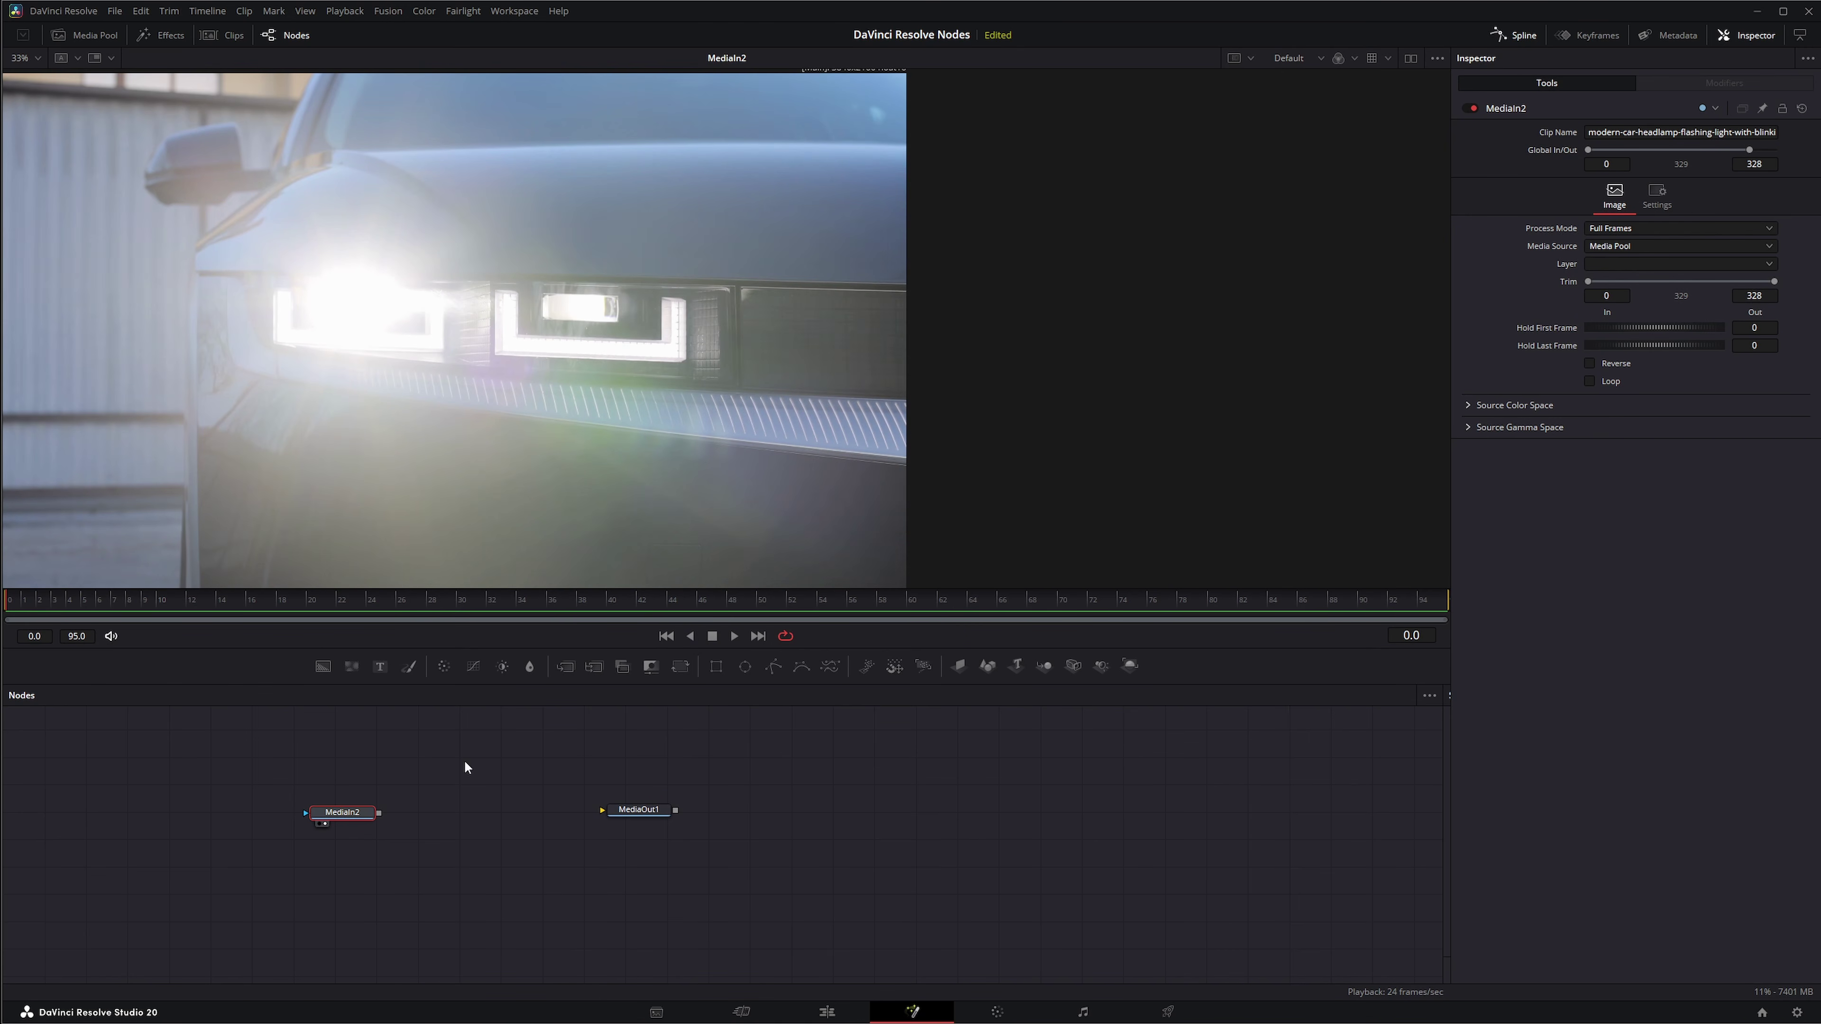
key("shift+space")
type("de")
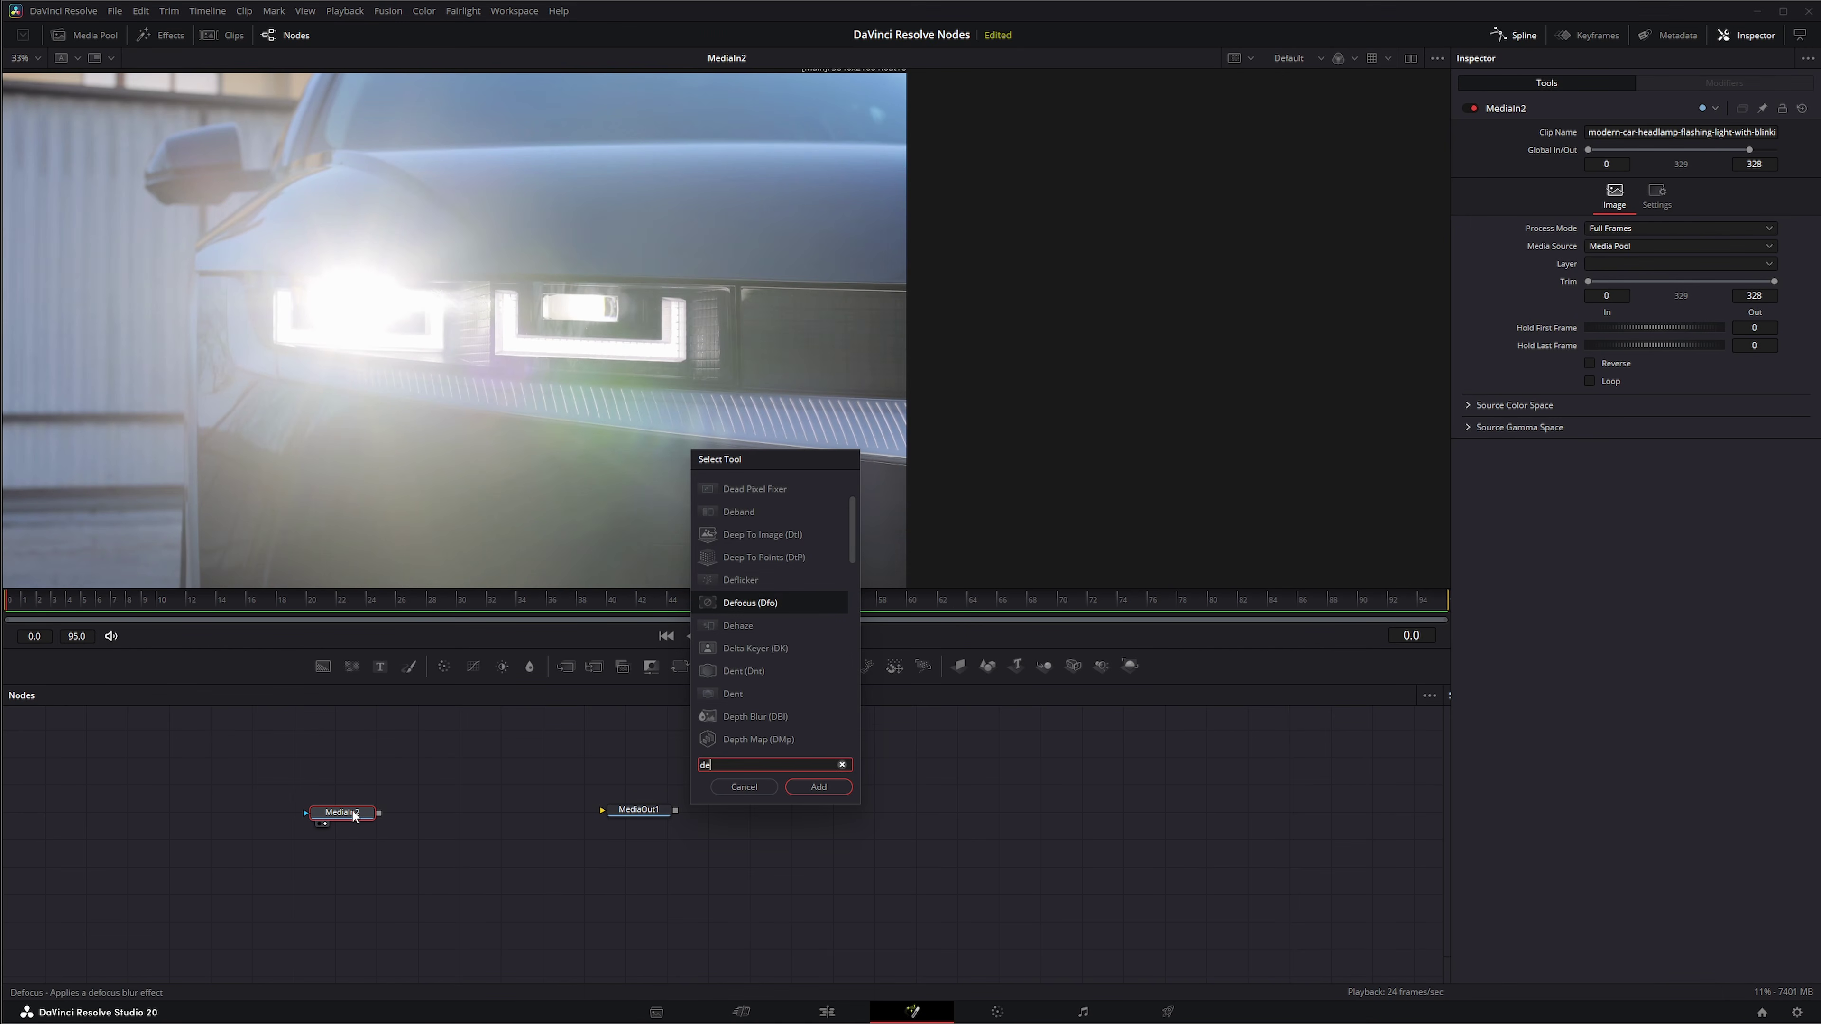
type("lf")
key("BackSpace")
key("BackSpace")
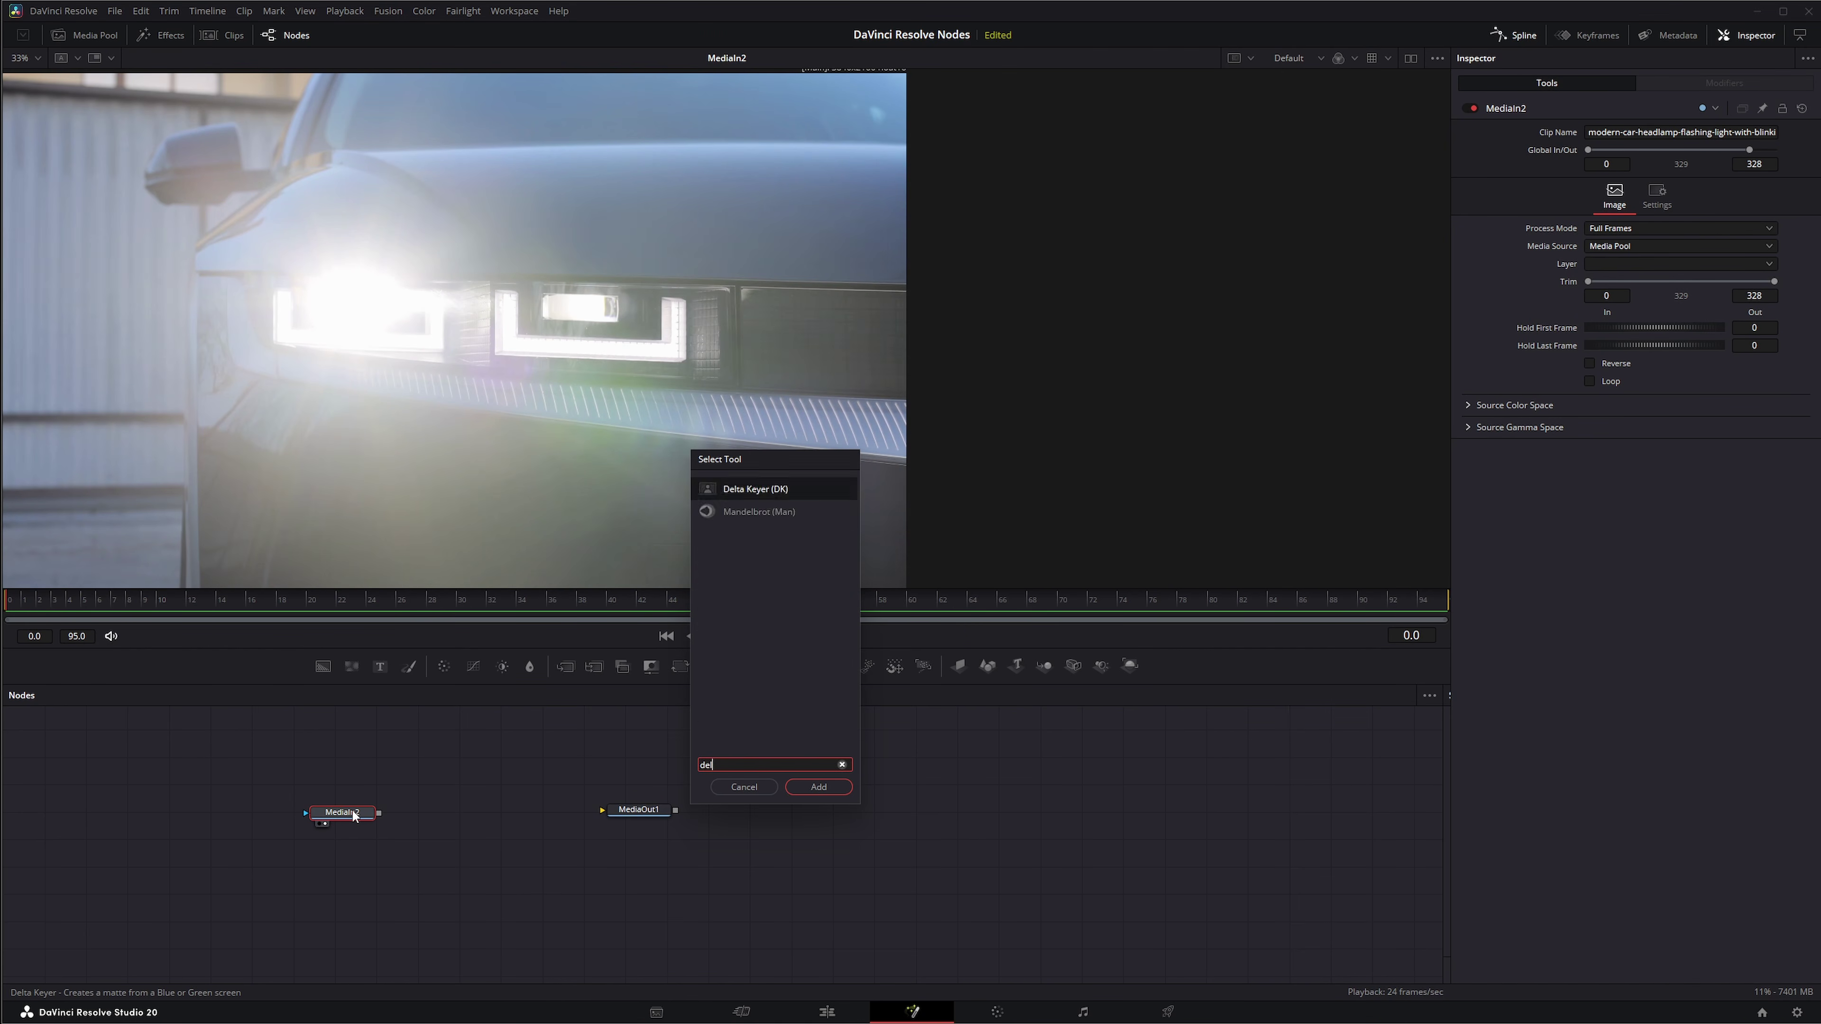
type("fl")
key("Return")
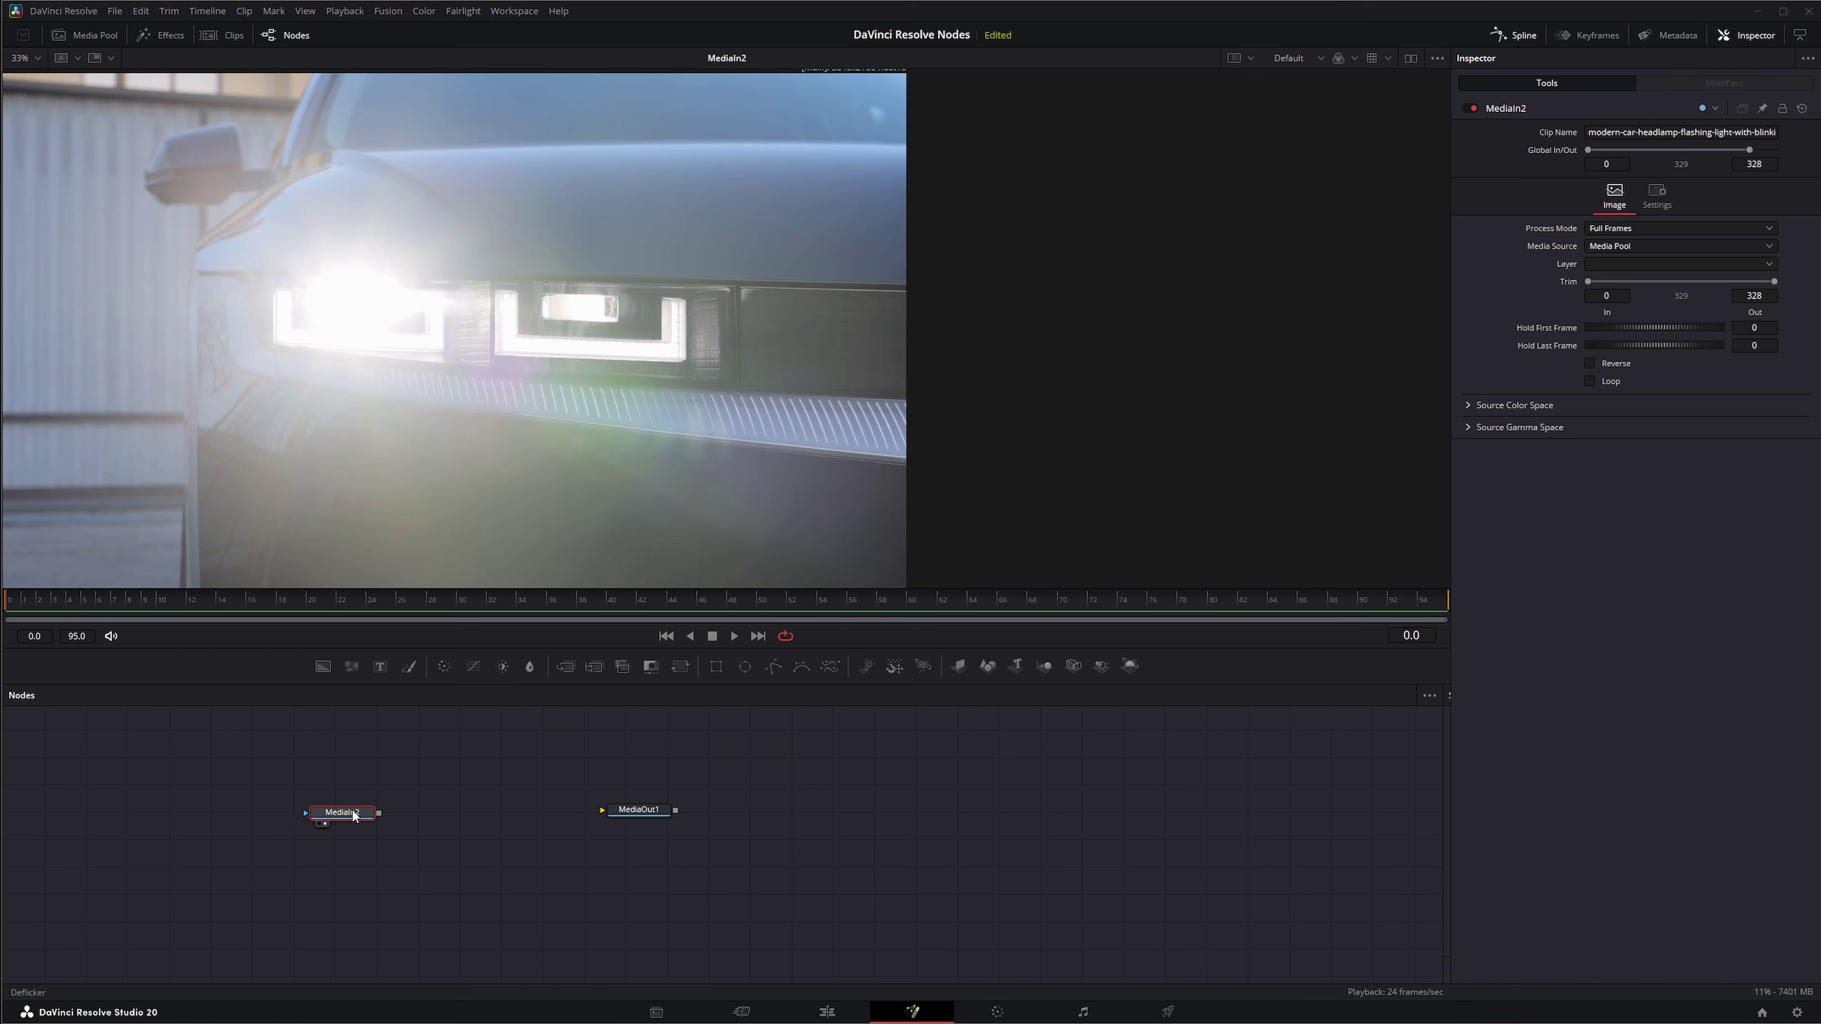
left_click_drag(444, 813, 442, 464)
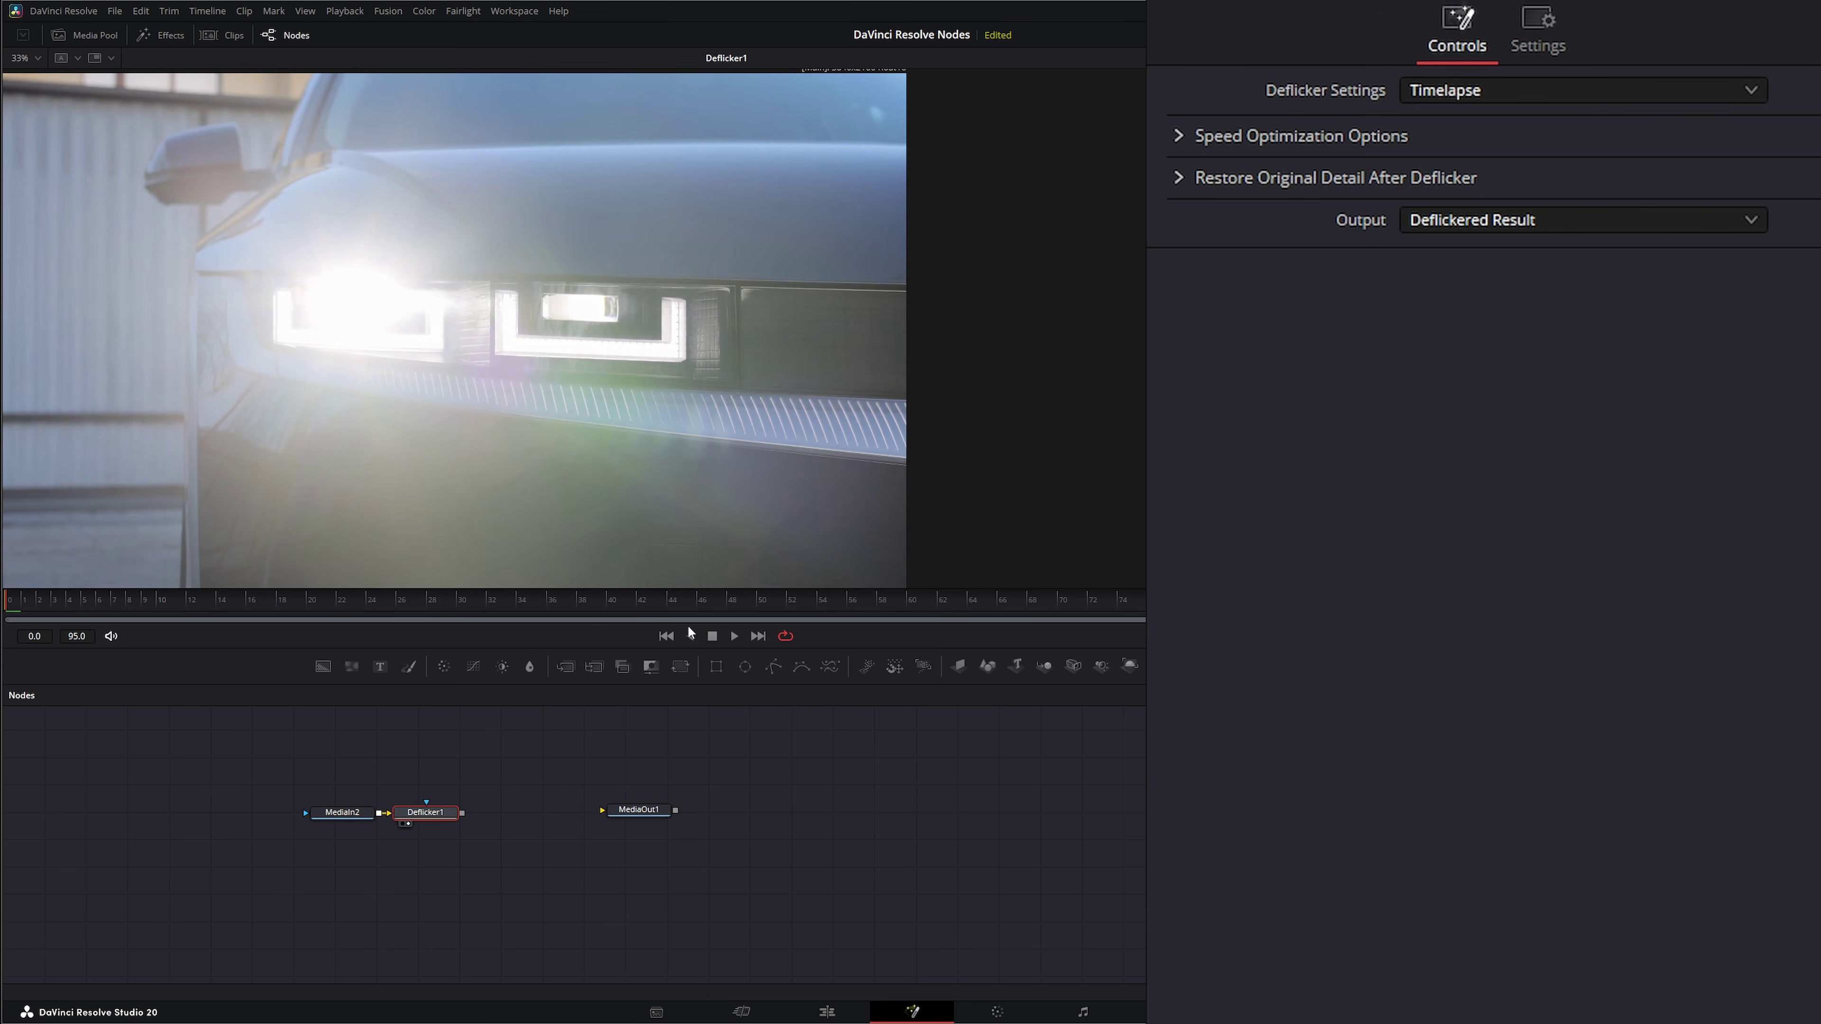
- Preview the deflickered clip with the Timelapse setting and look over the available Deflicker Settings
left_click(735, 636)
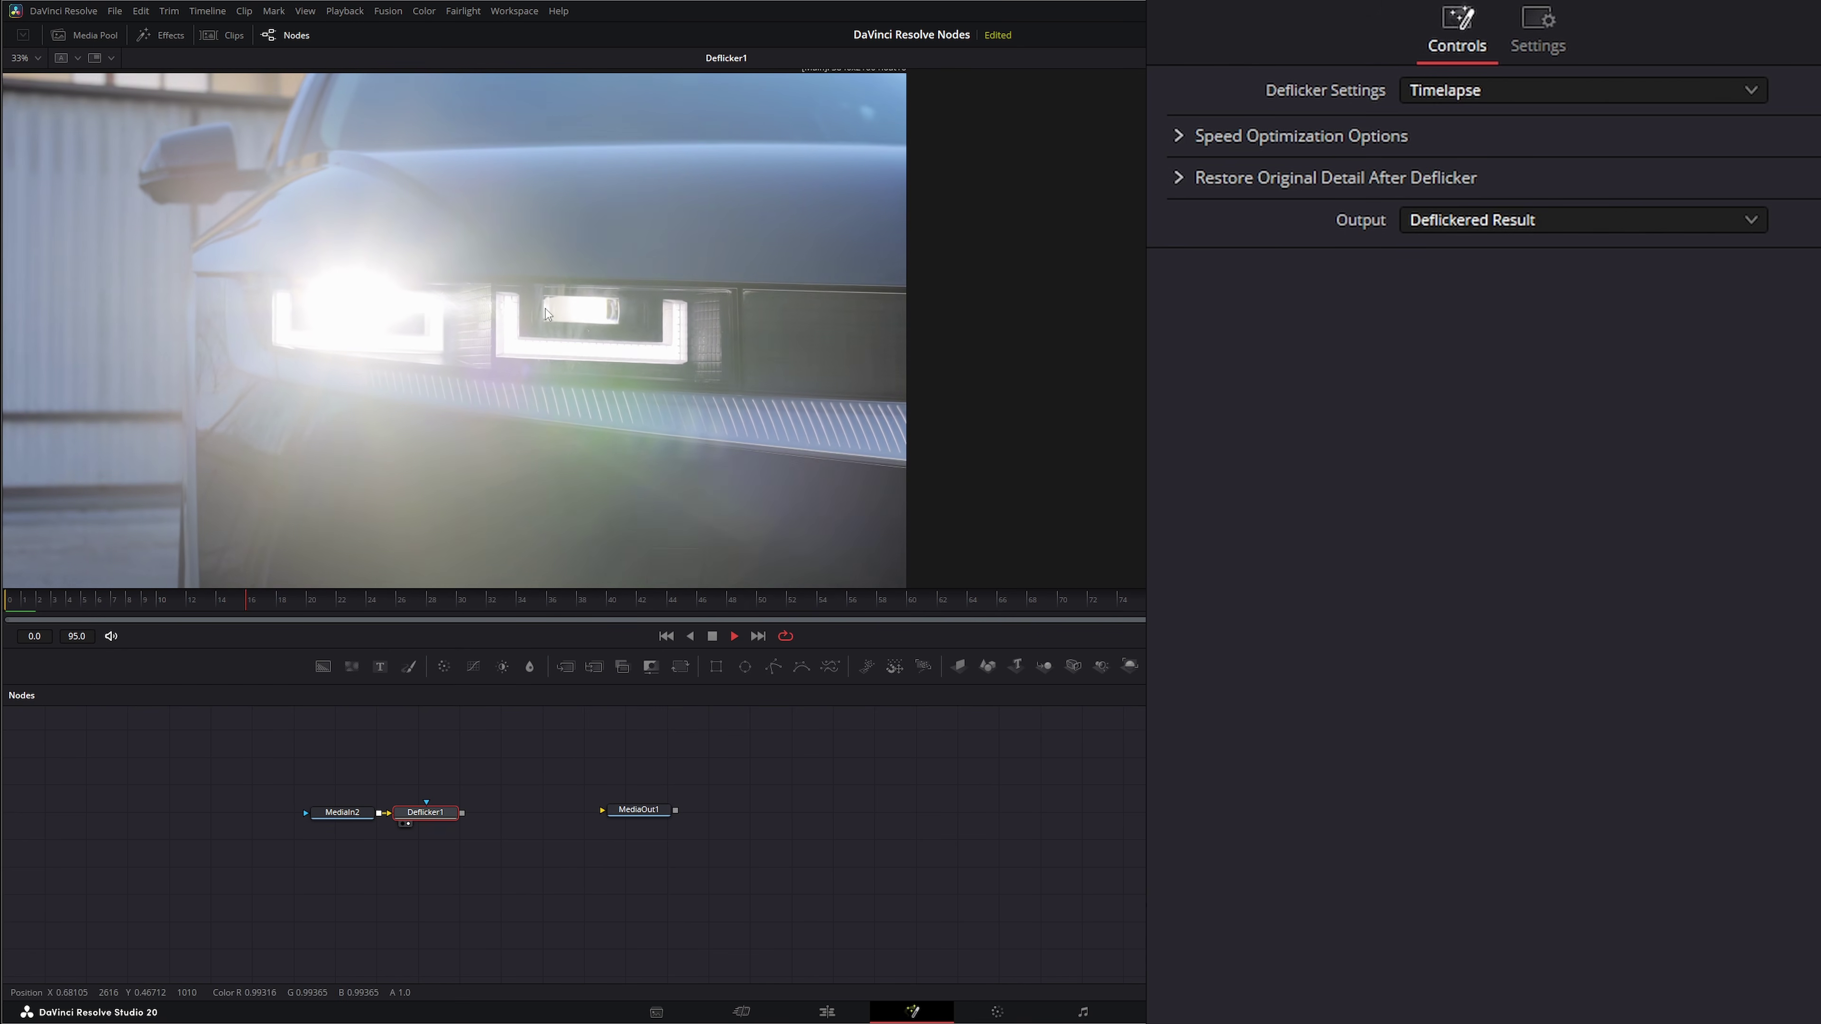
left_click(713, 637)
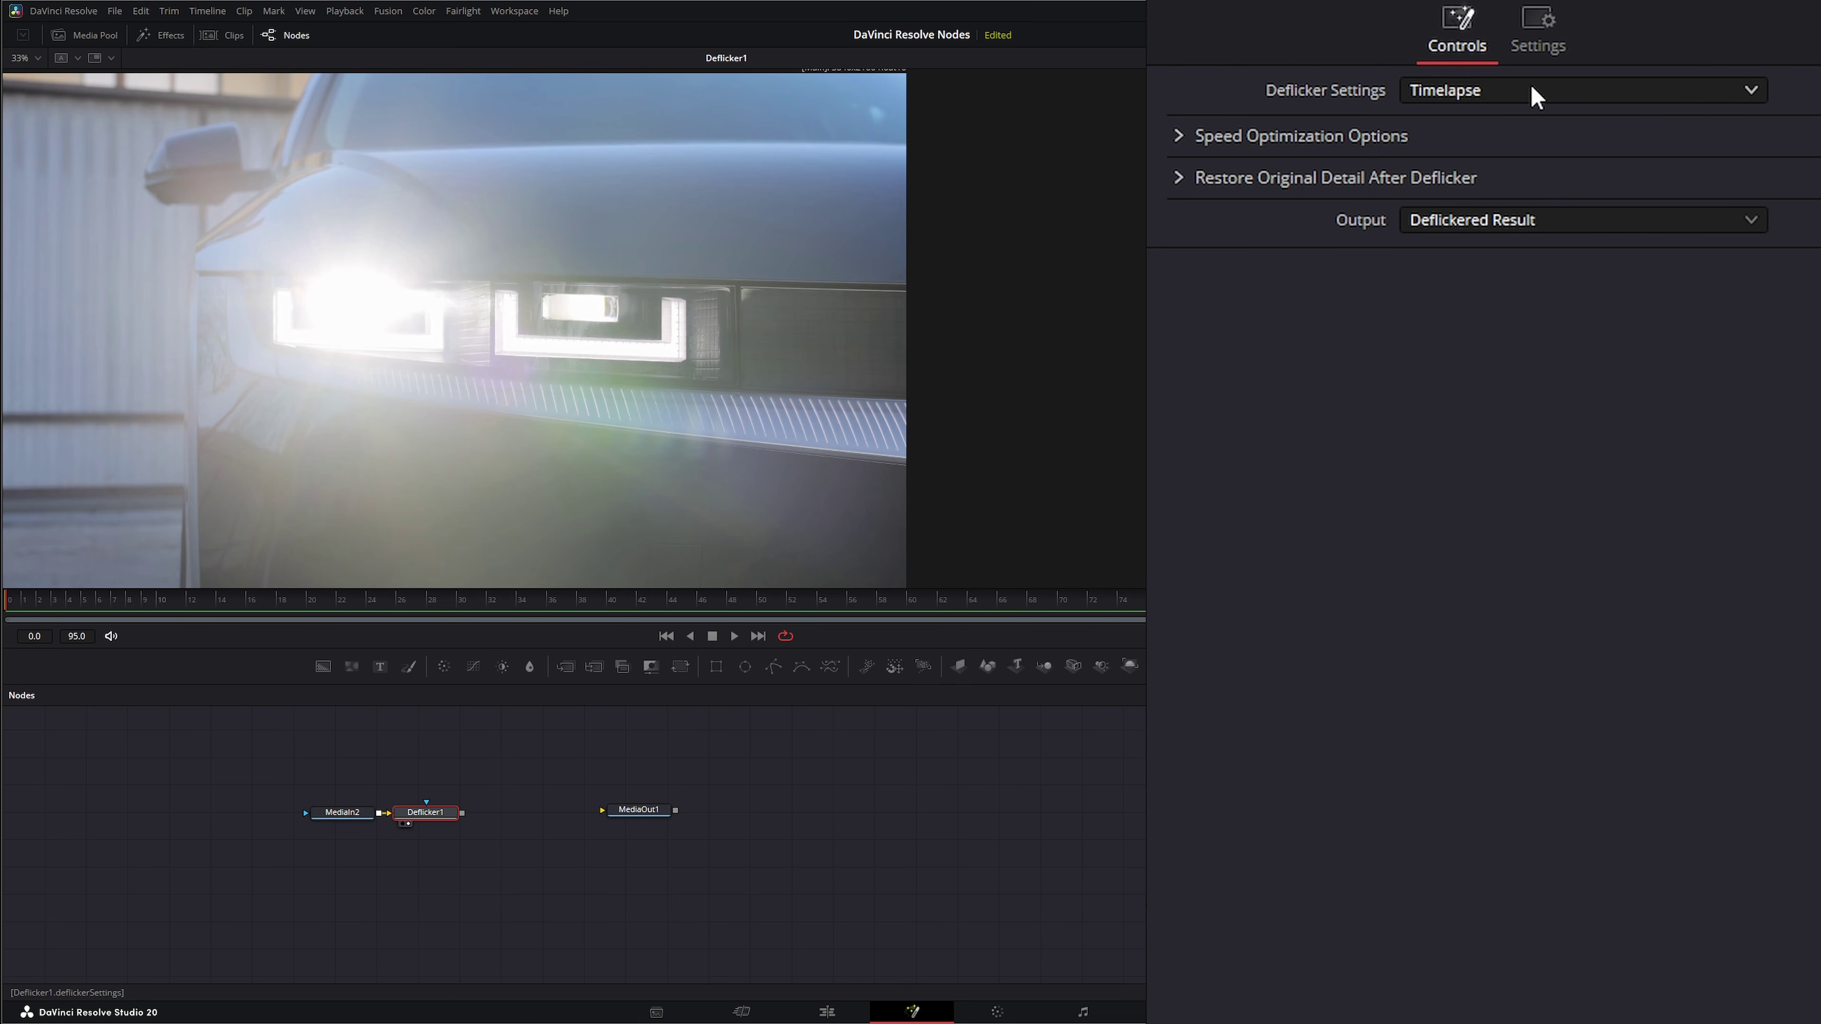
left_click(1458, 92)
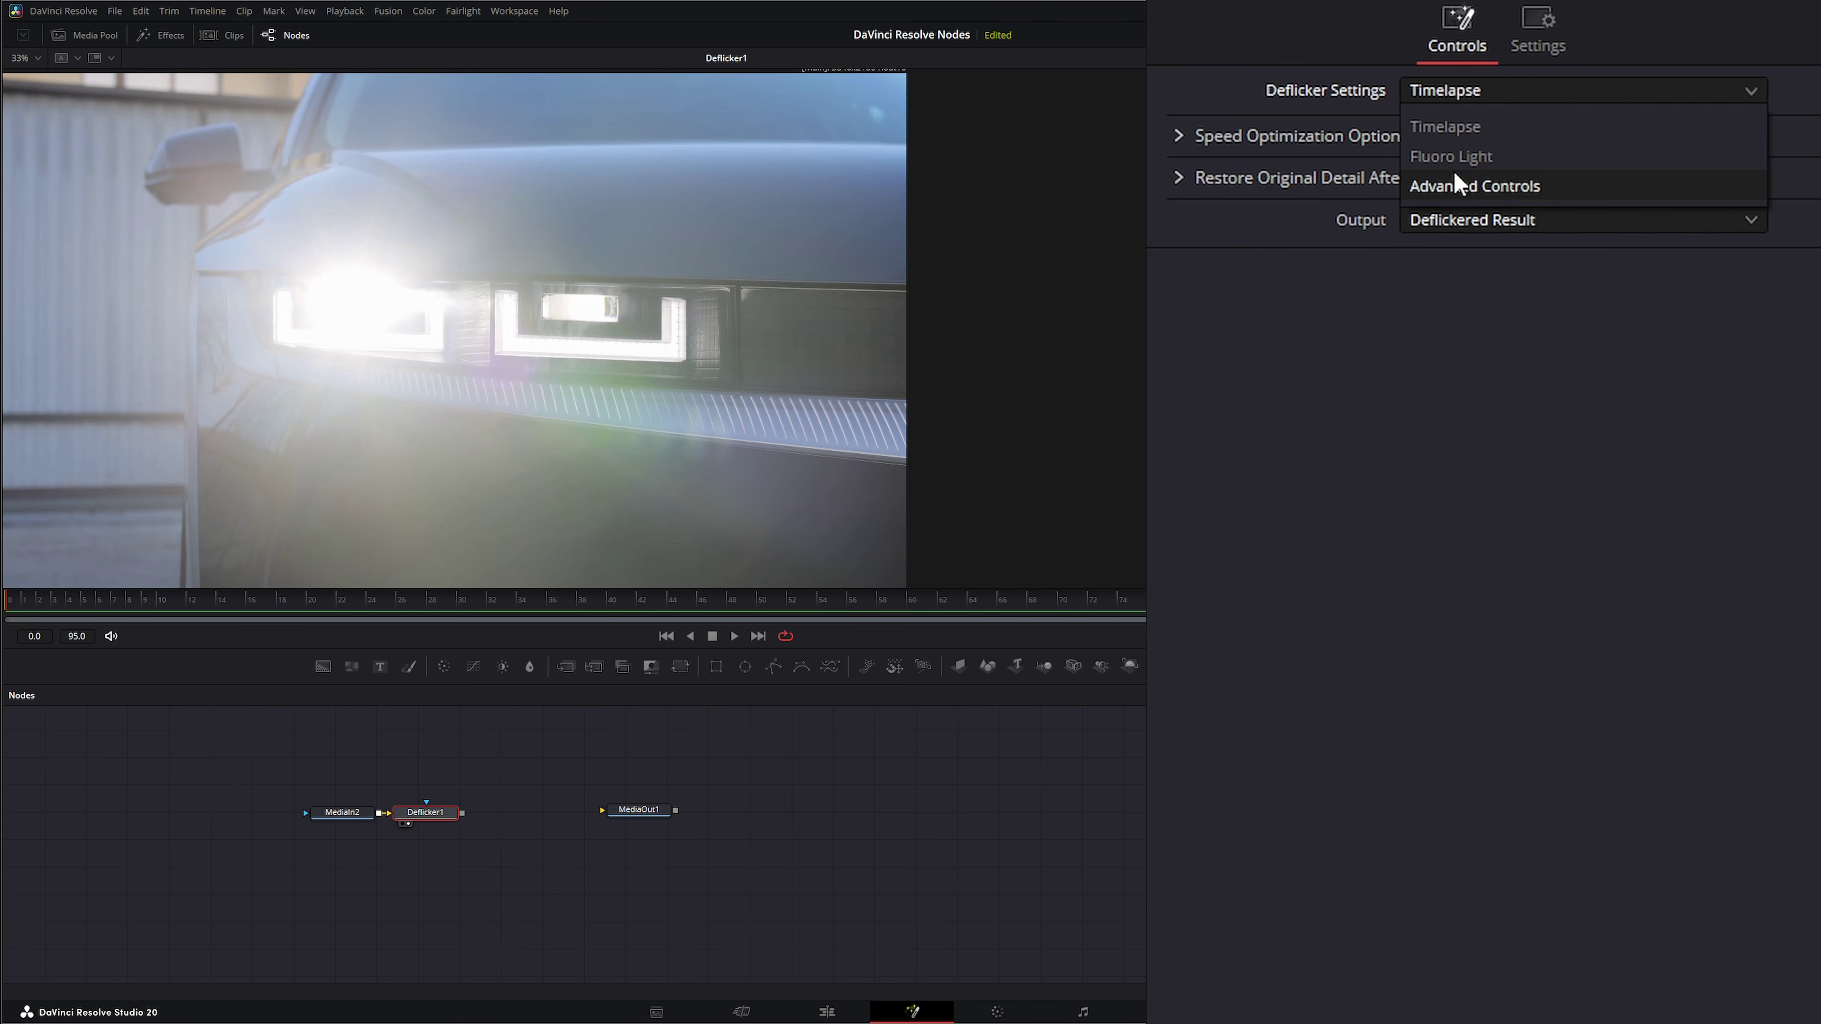
left_click(1481, 123)
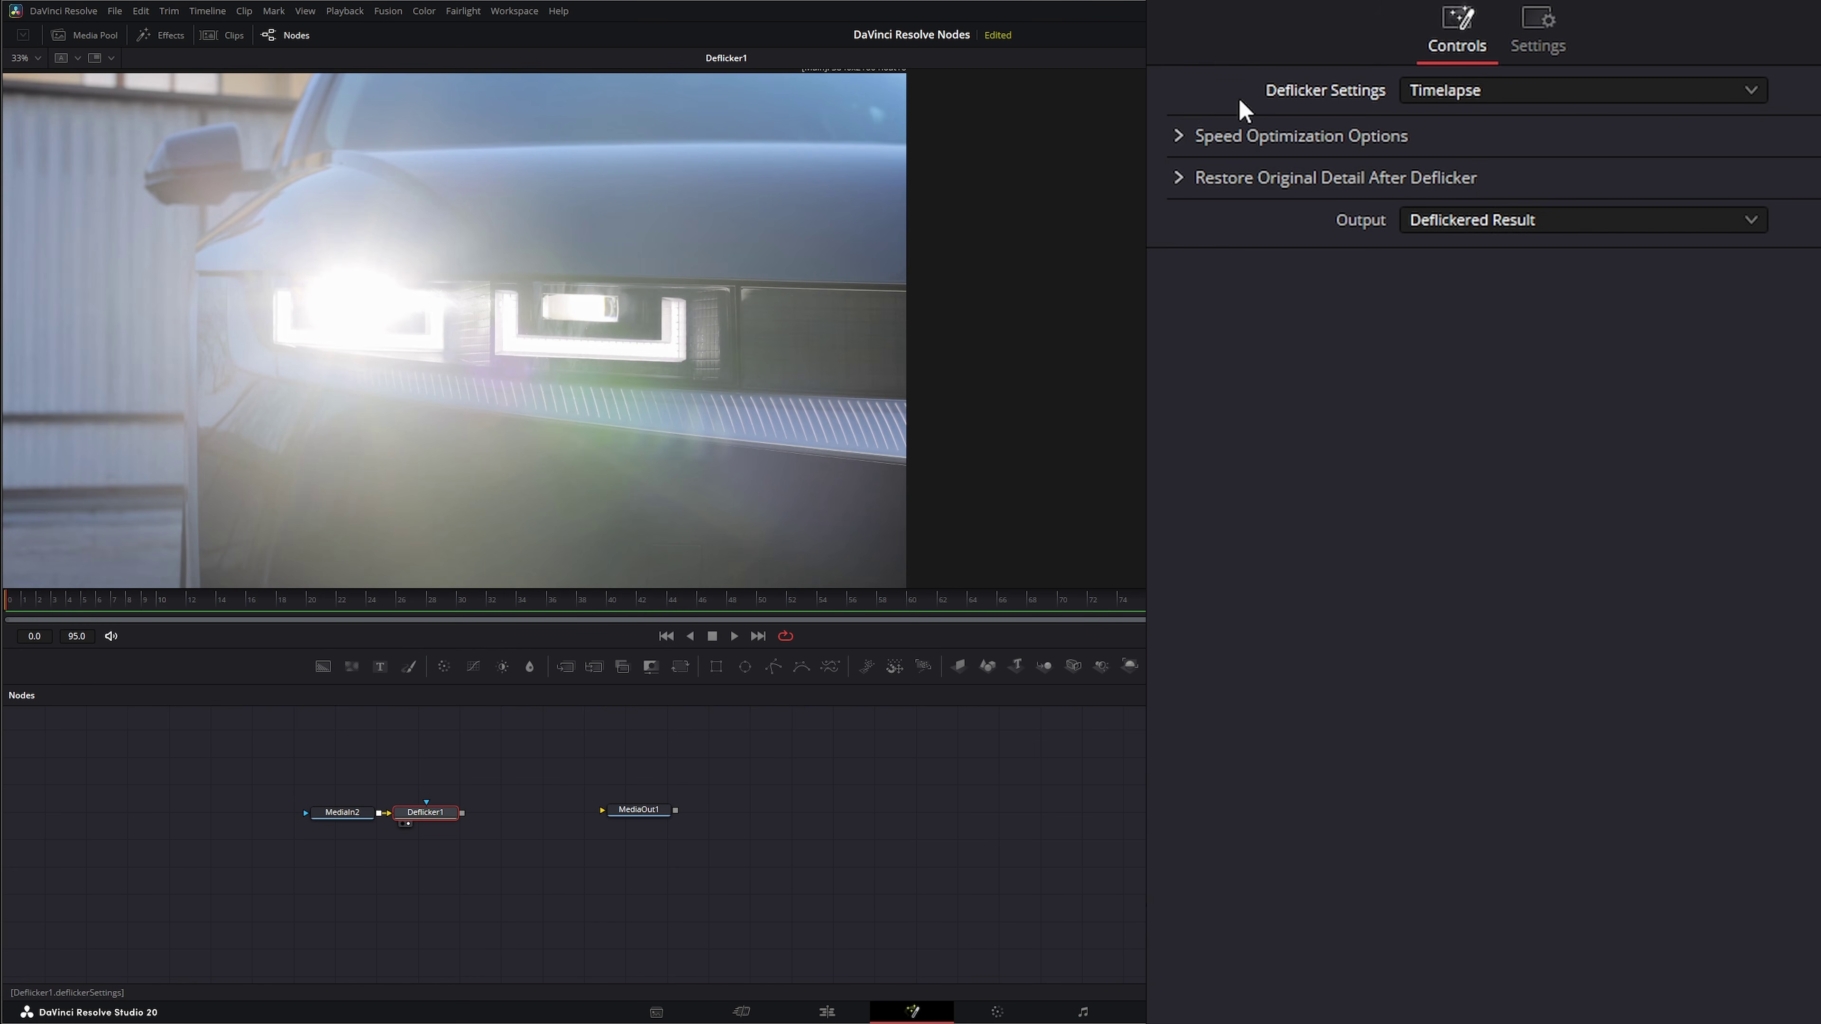
- Expand Speed Optimization Options and Restore Original Detail After Deflicker, and set Deflicker Settings to Fluoro Light
left_click(1177, 137)
left_click(1180, 252)
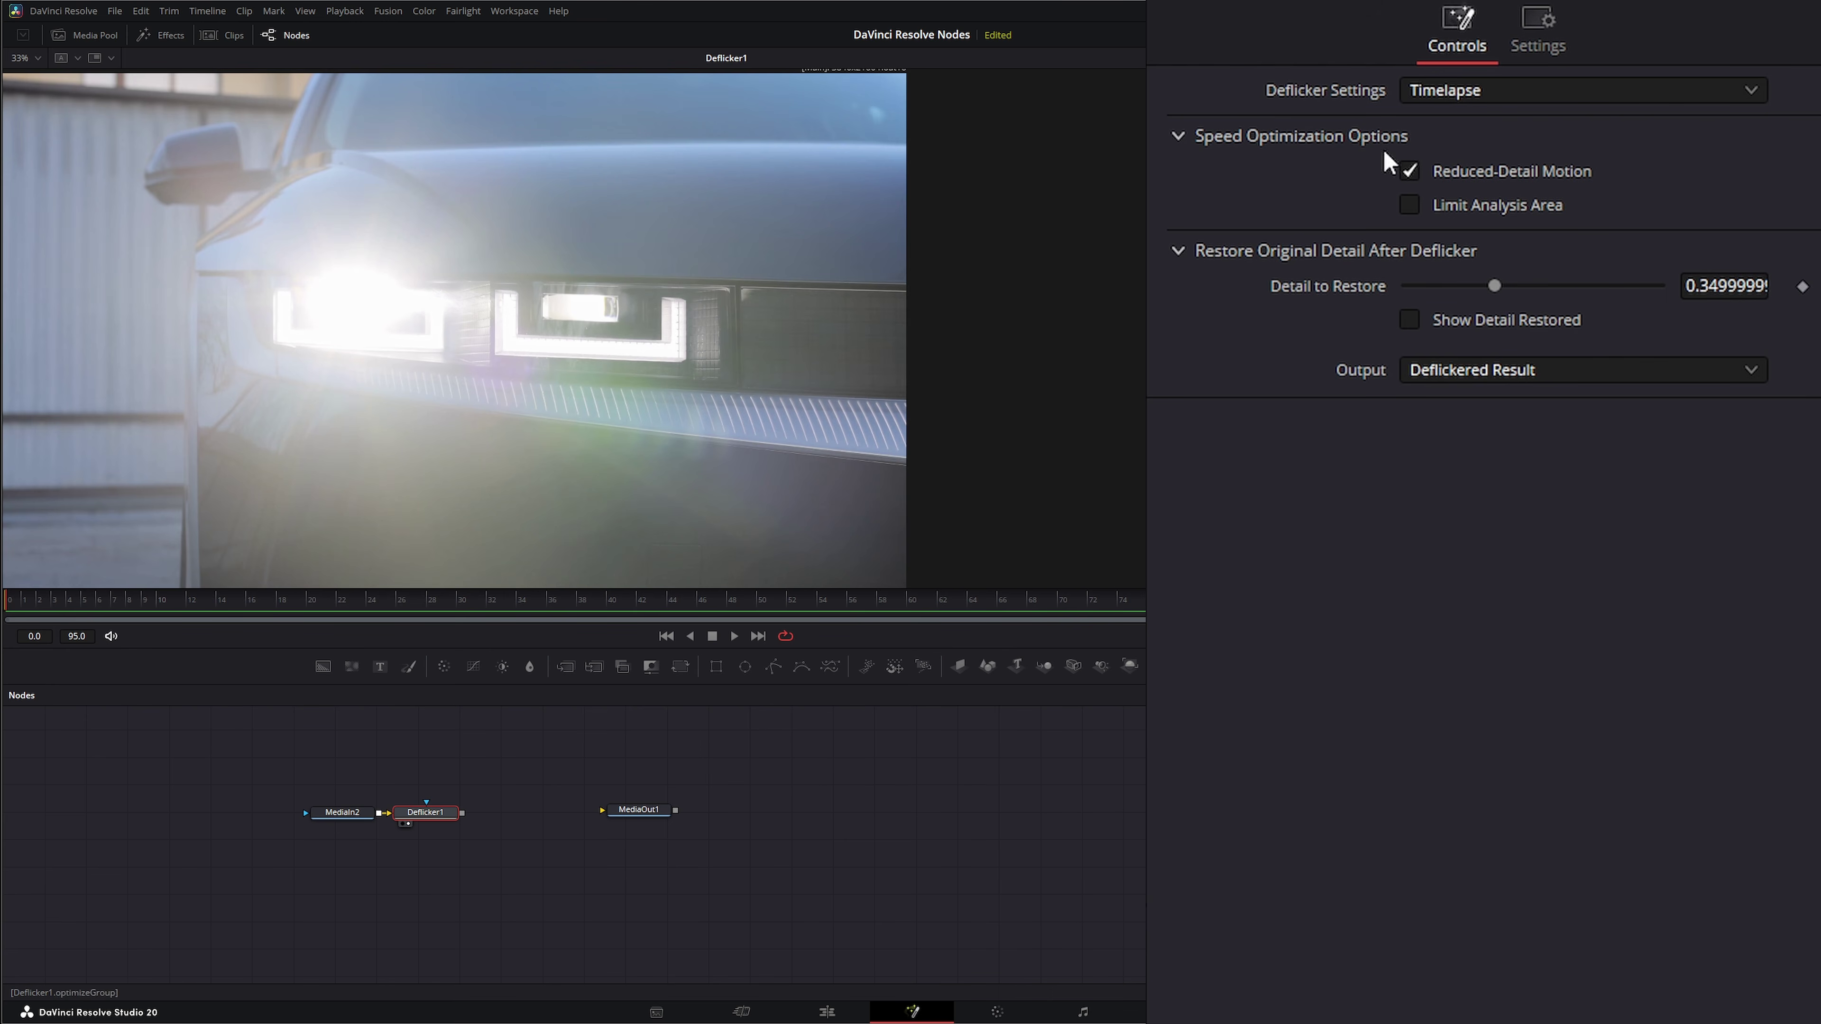
left_click(1456, 90)
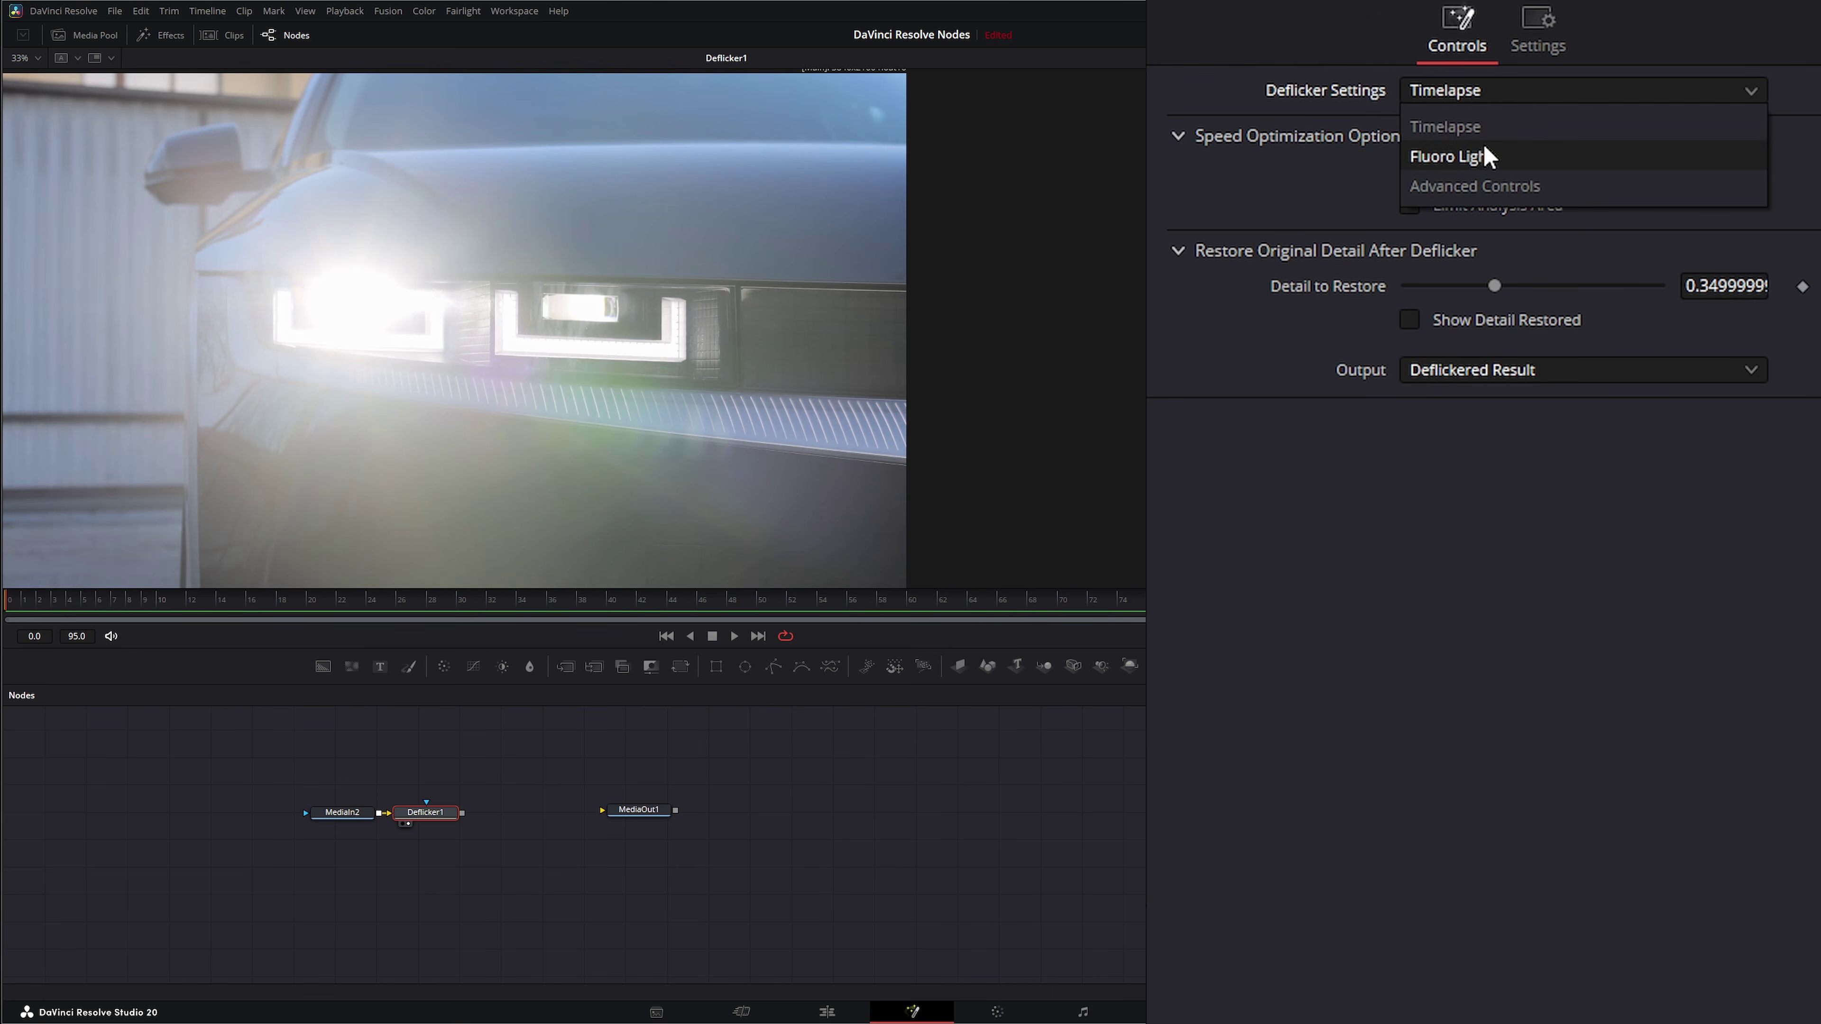
left_click(1463, 157)
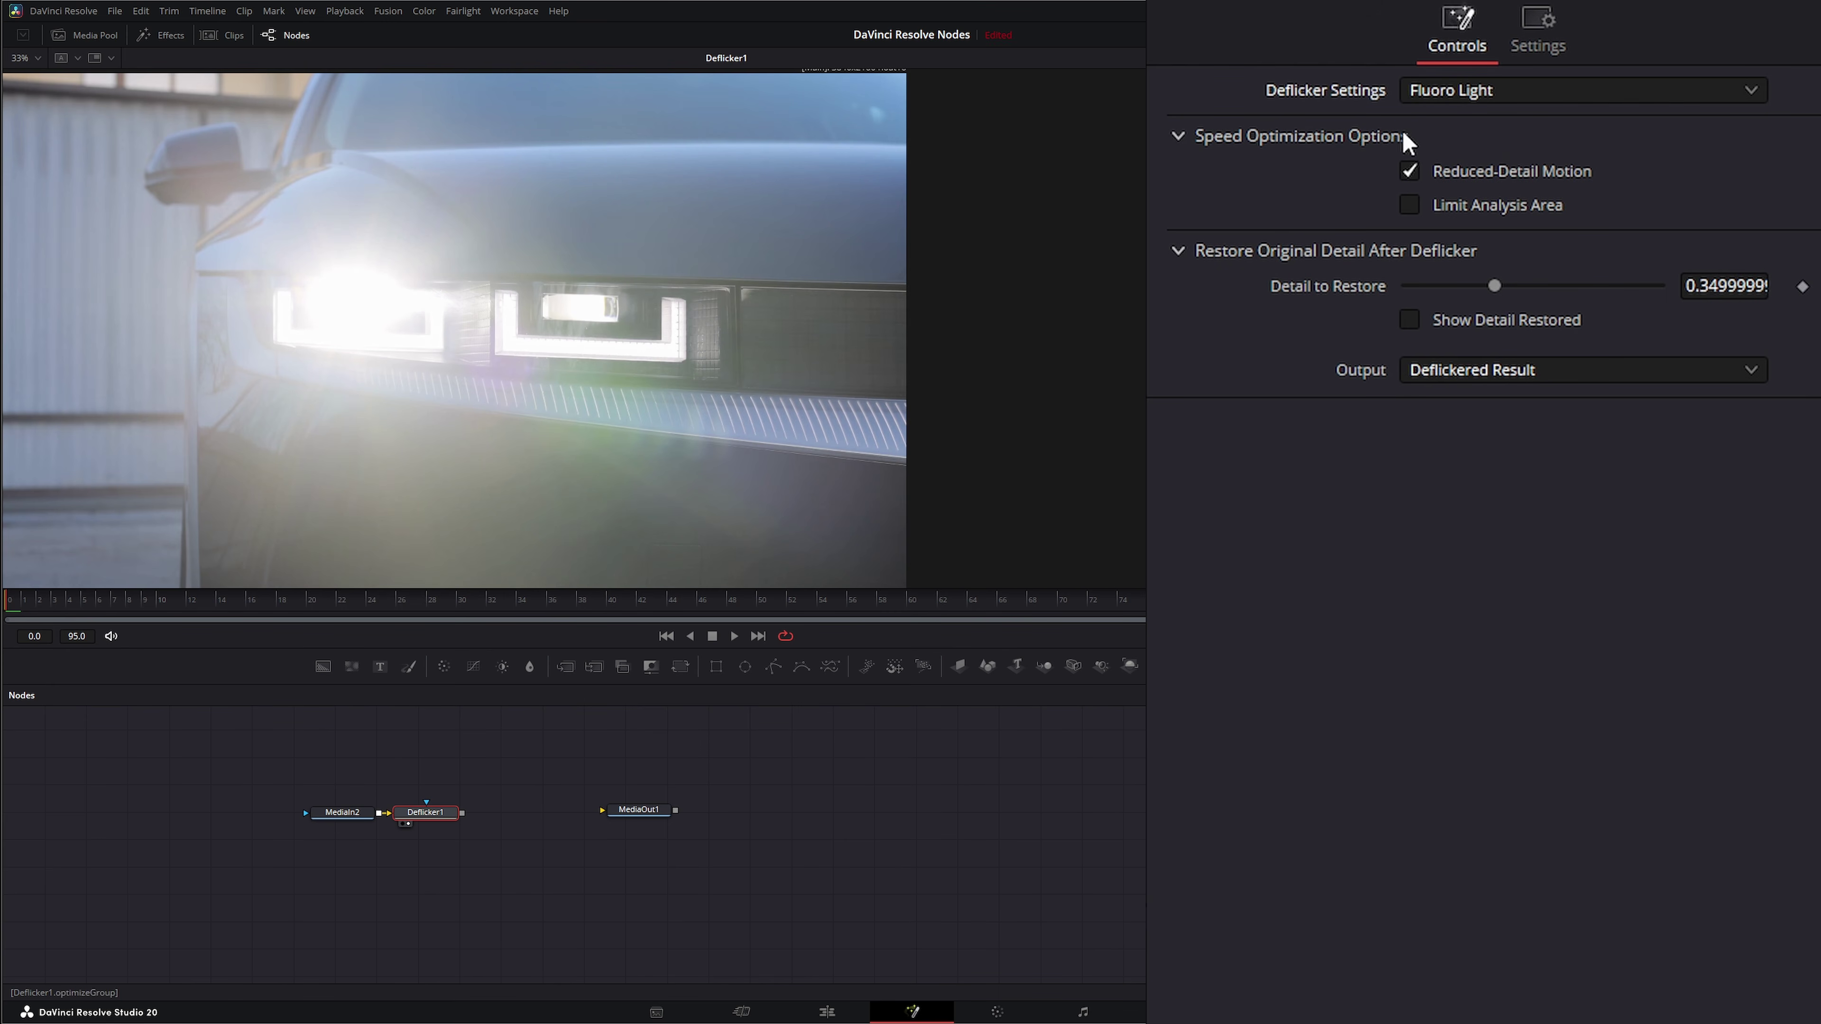
- Set the Deflicker Settings to Advanced Controls
left_click(1452, 94)
left_click(1479, 188)
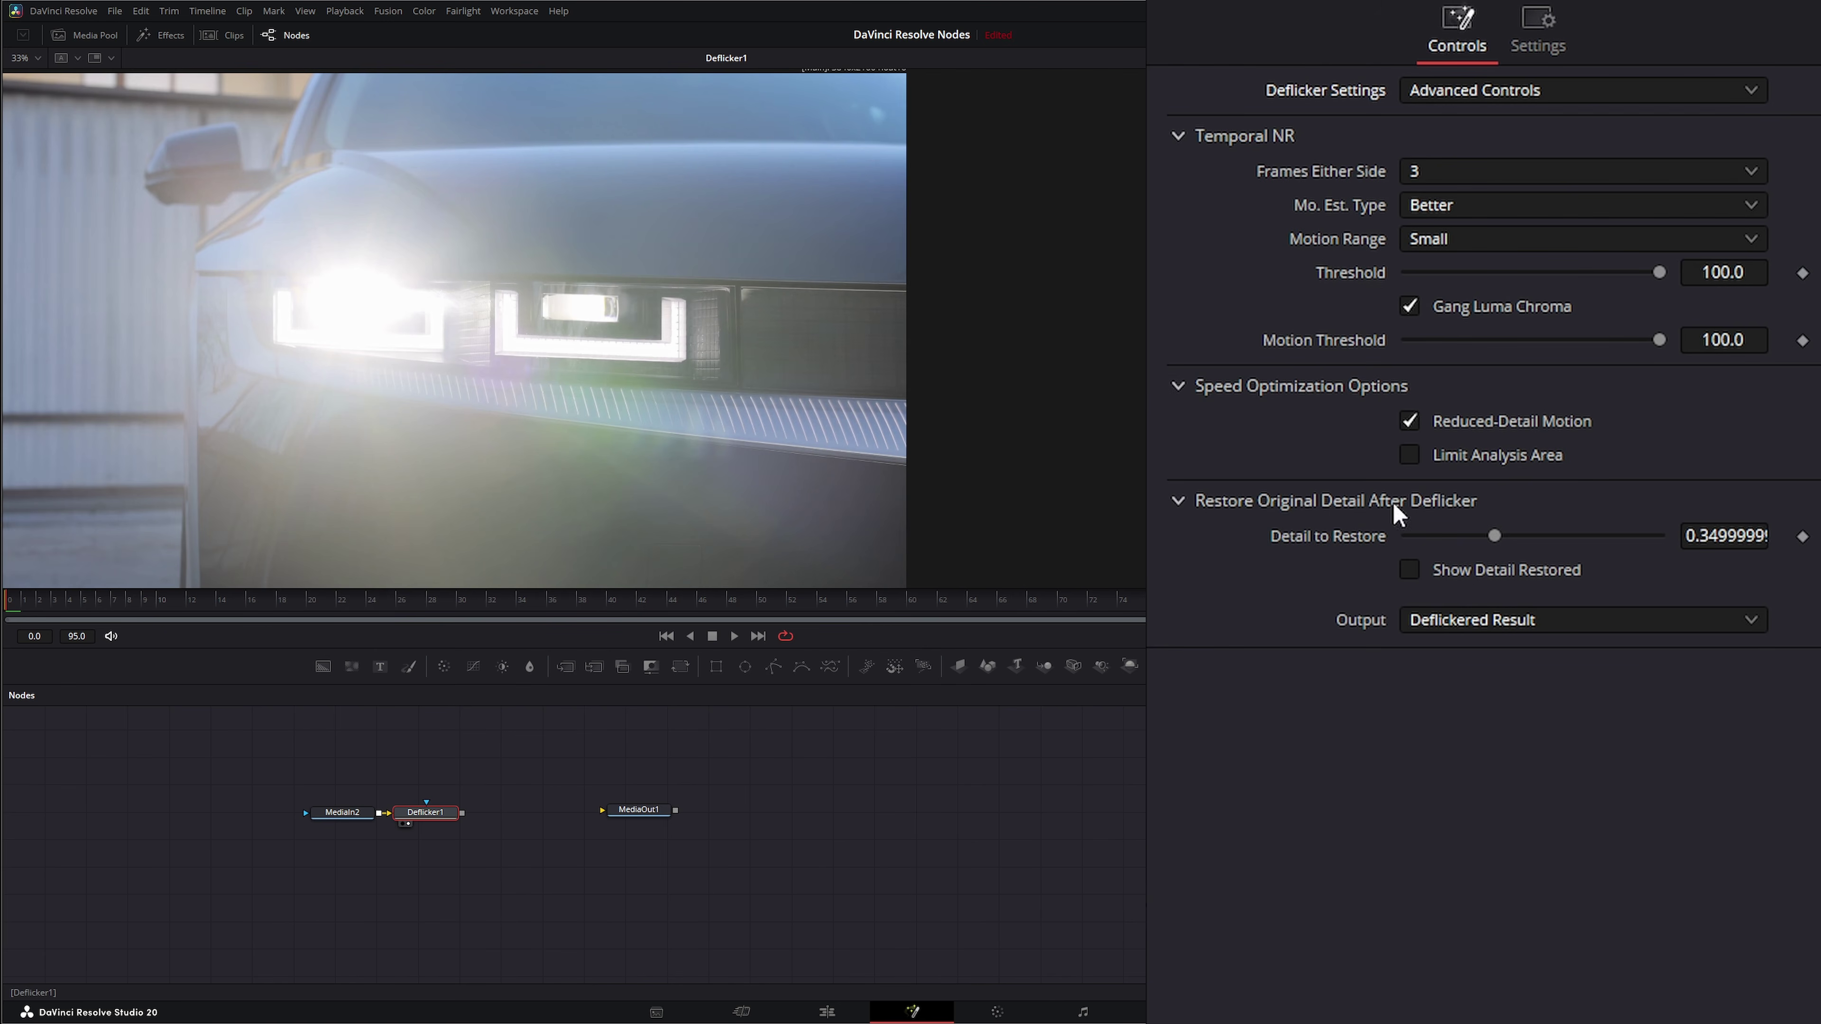
left_click(1420, 92)
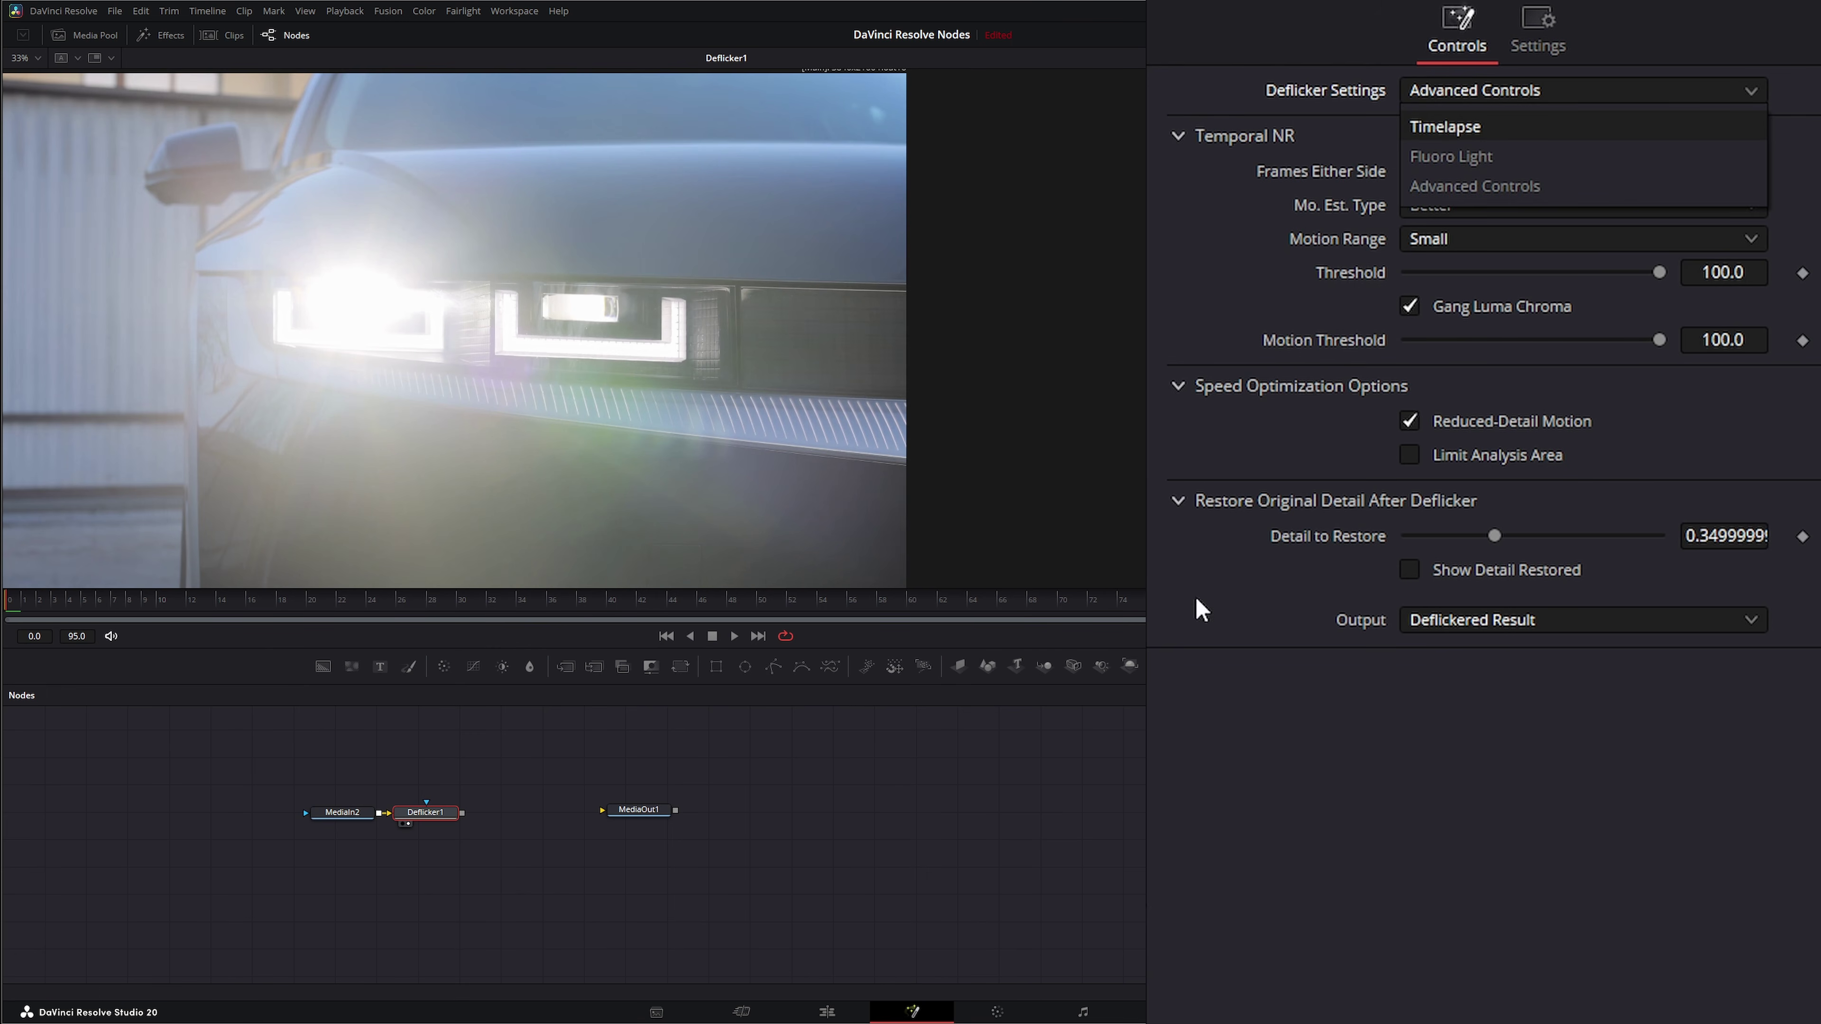
left_click(1368, 933)
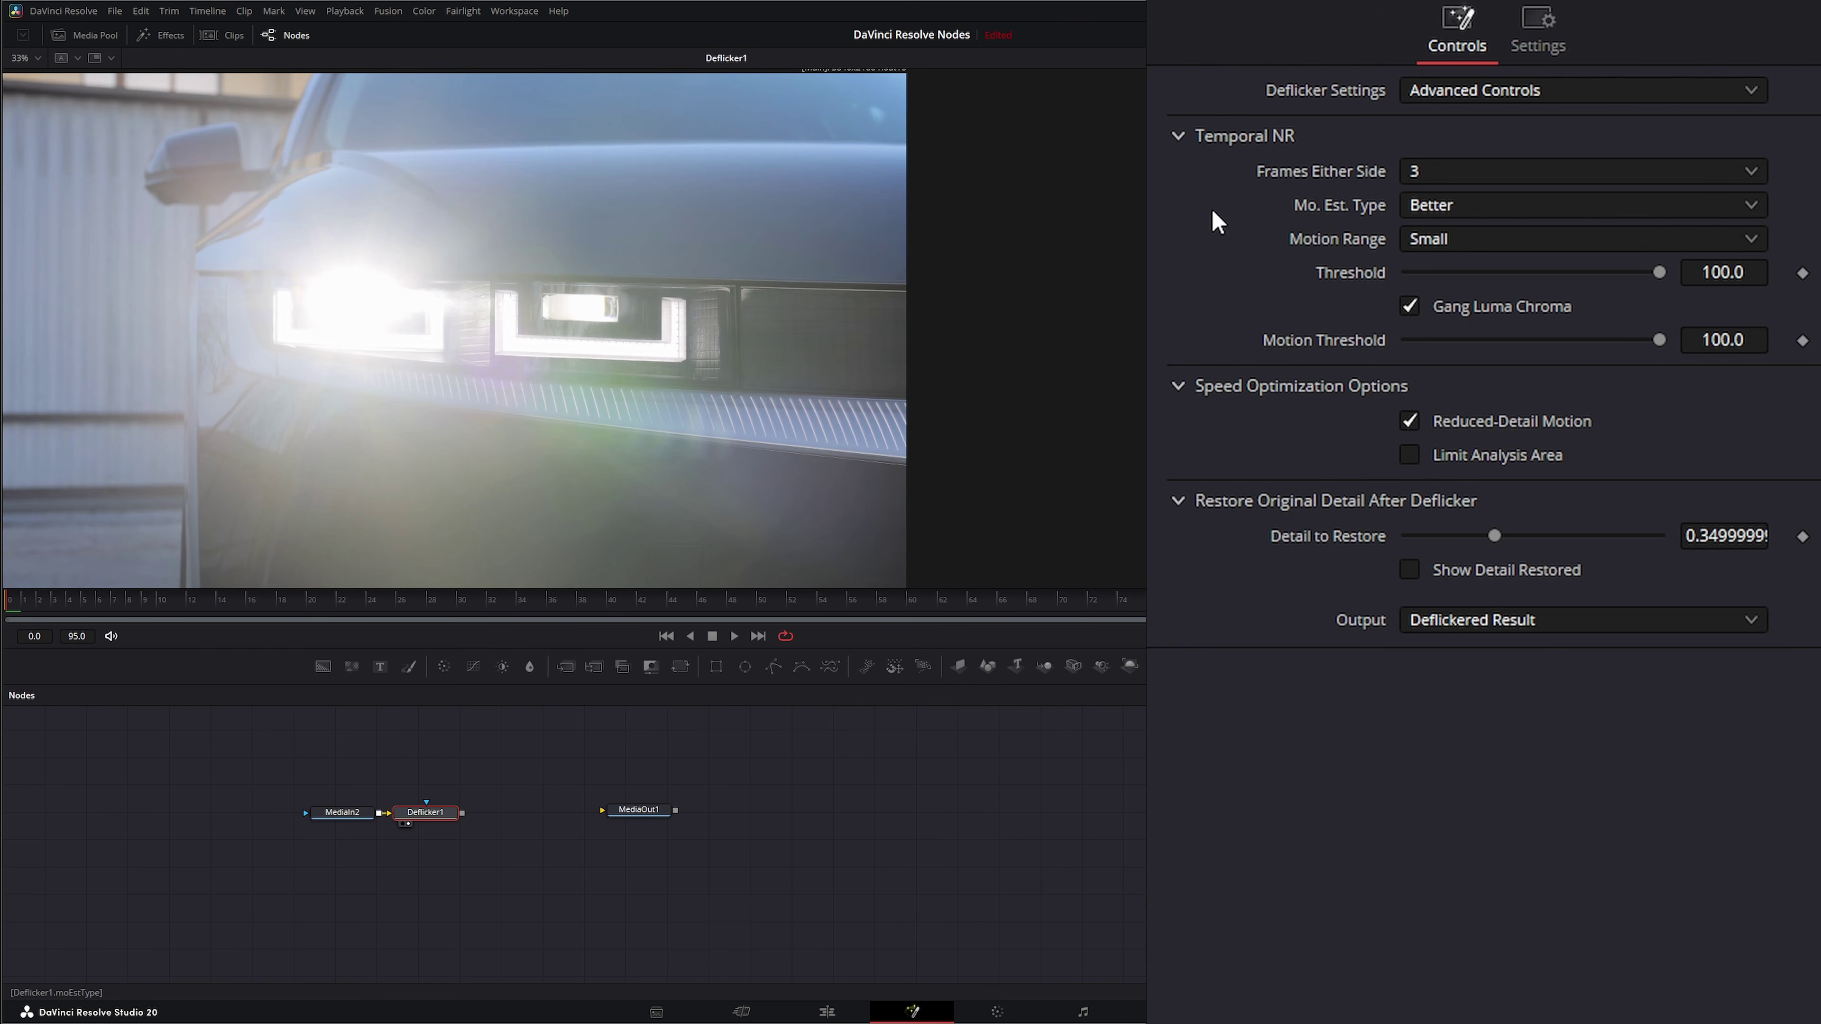
- Play the clip and examine the available Frames Either Side values
left_click(735, 637)
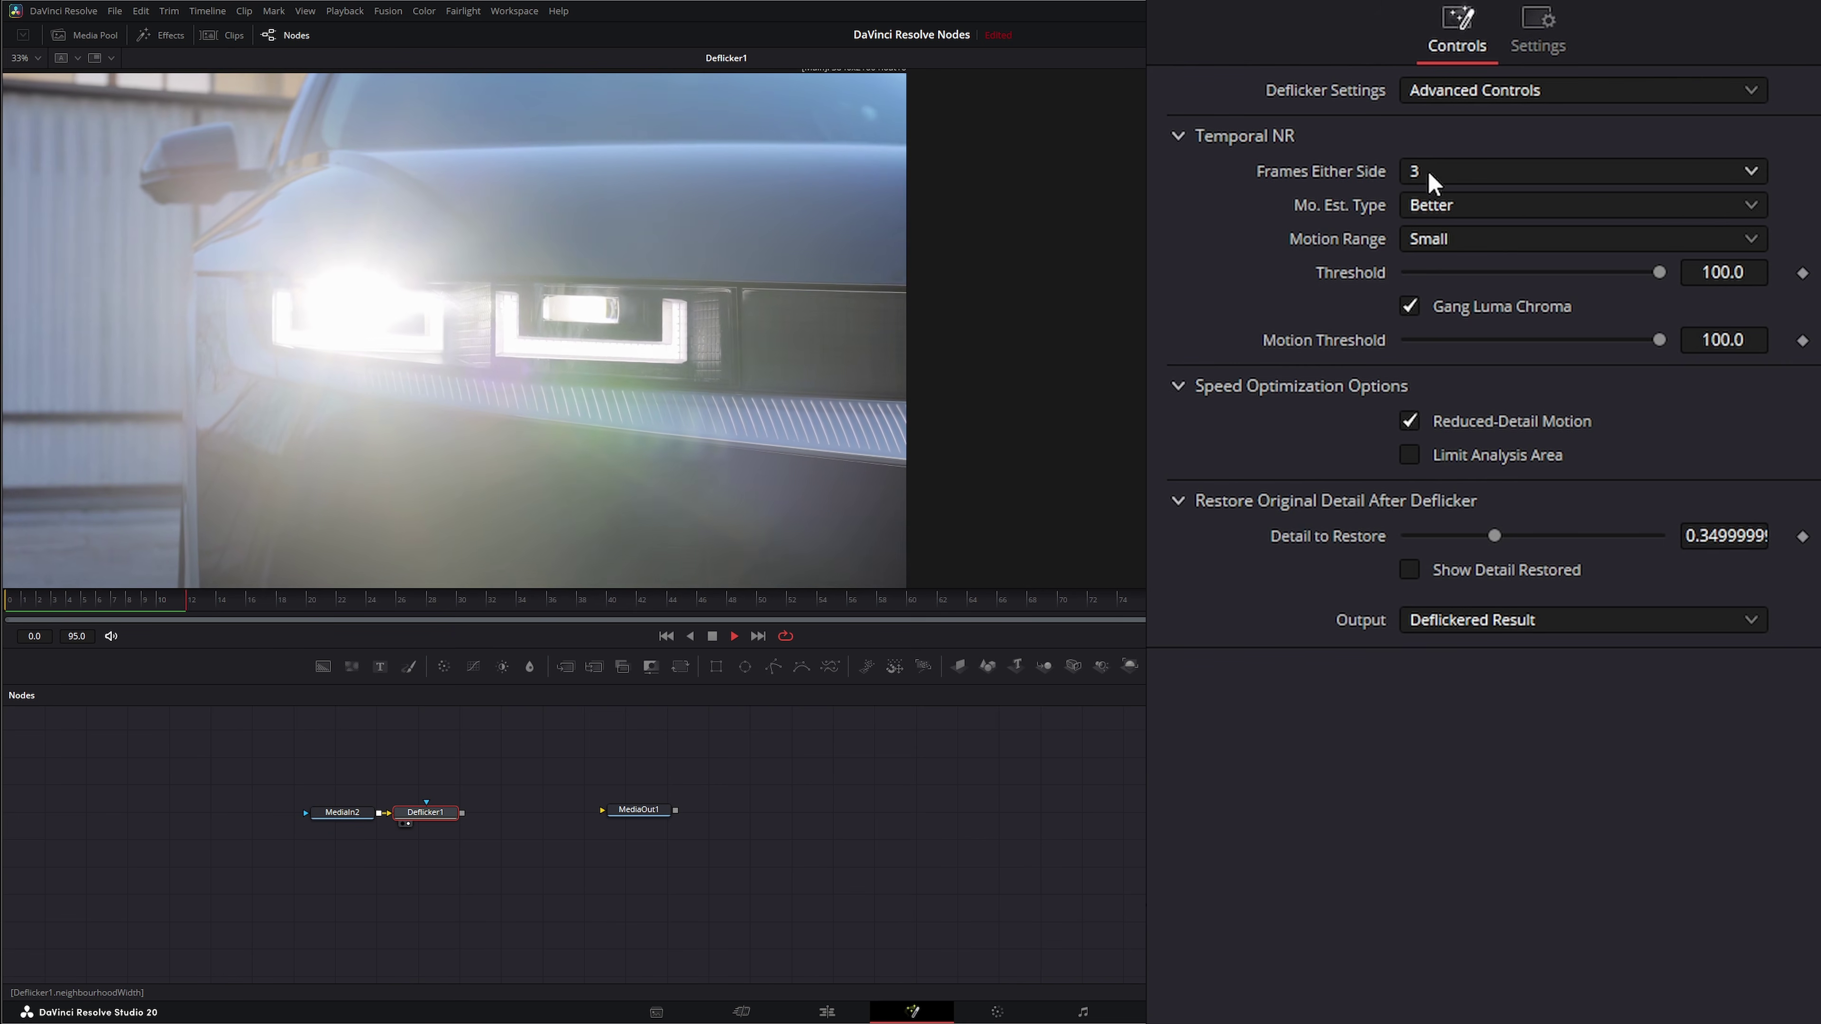
left_click(1440, 183)
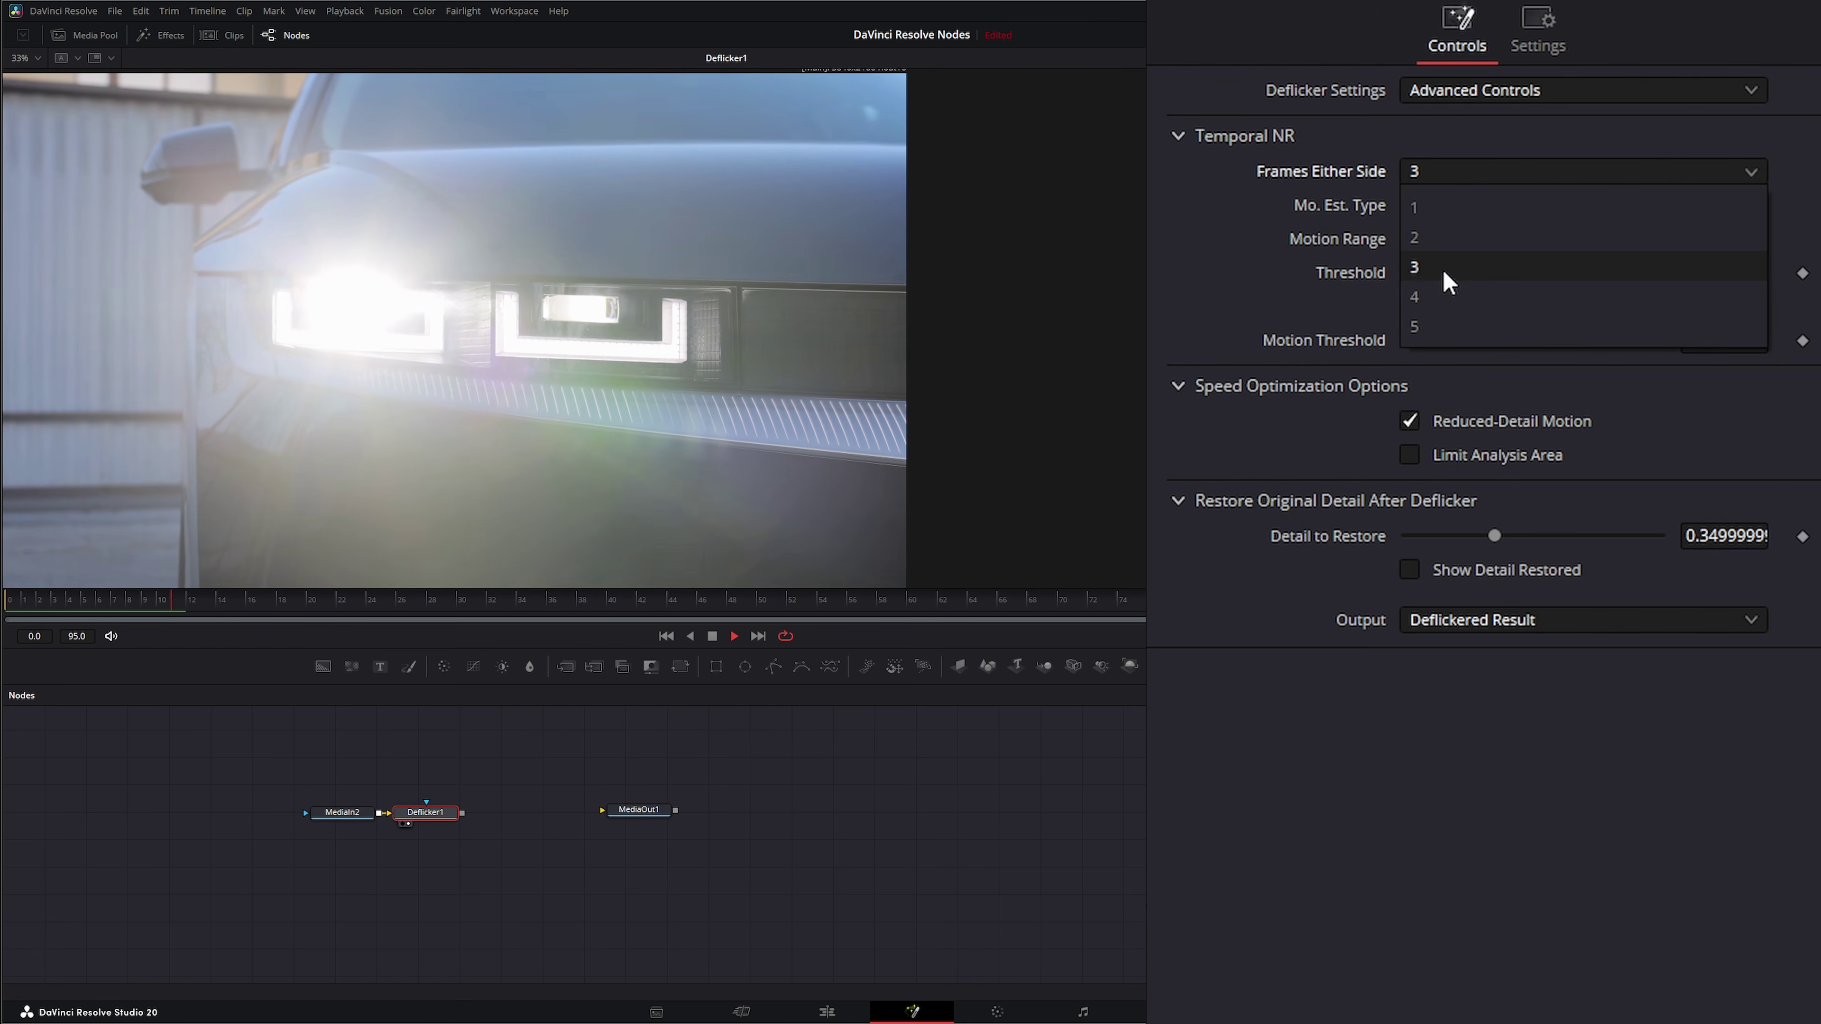
left_click(1264, 288)
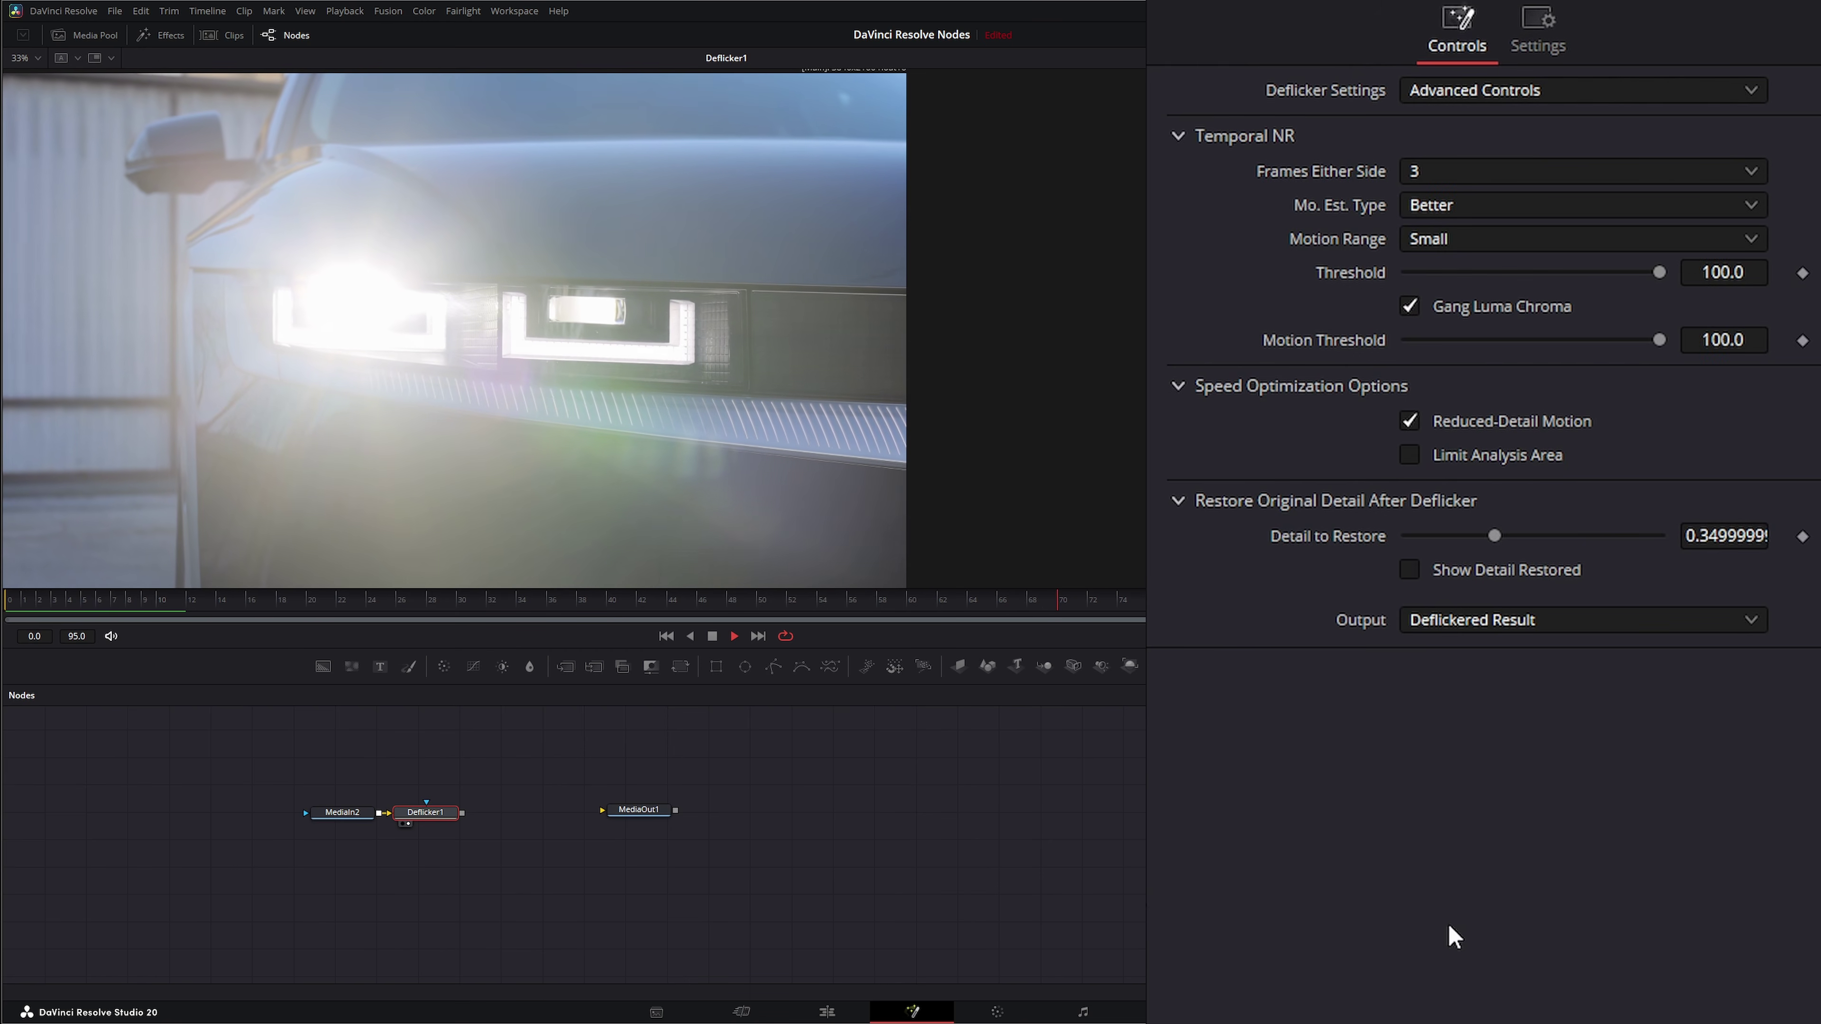
- Try motion estimation type None, set it back to Better, and look over the Motion Range options
left_click(1456, 208)
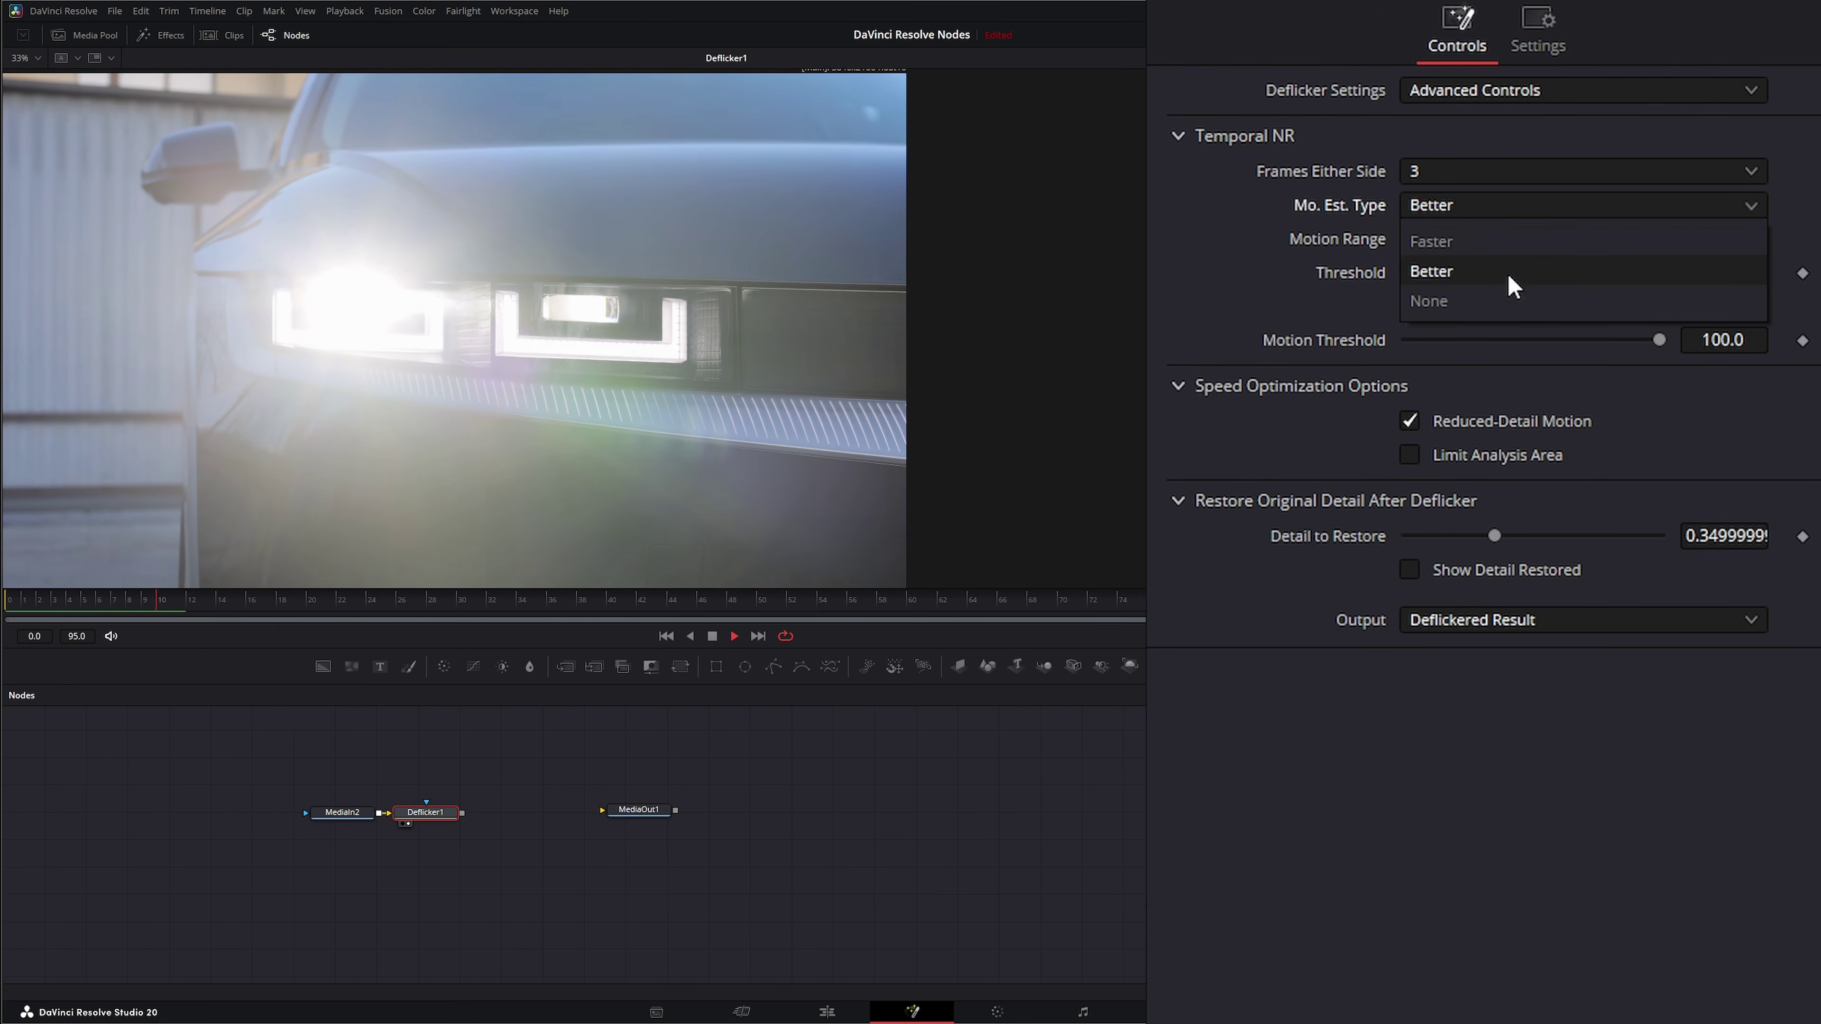
left_click(1457, 301)
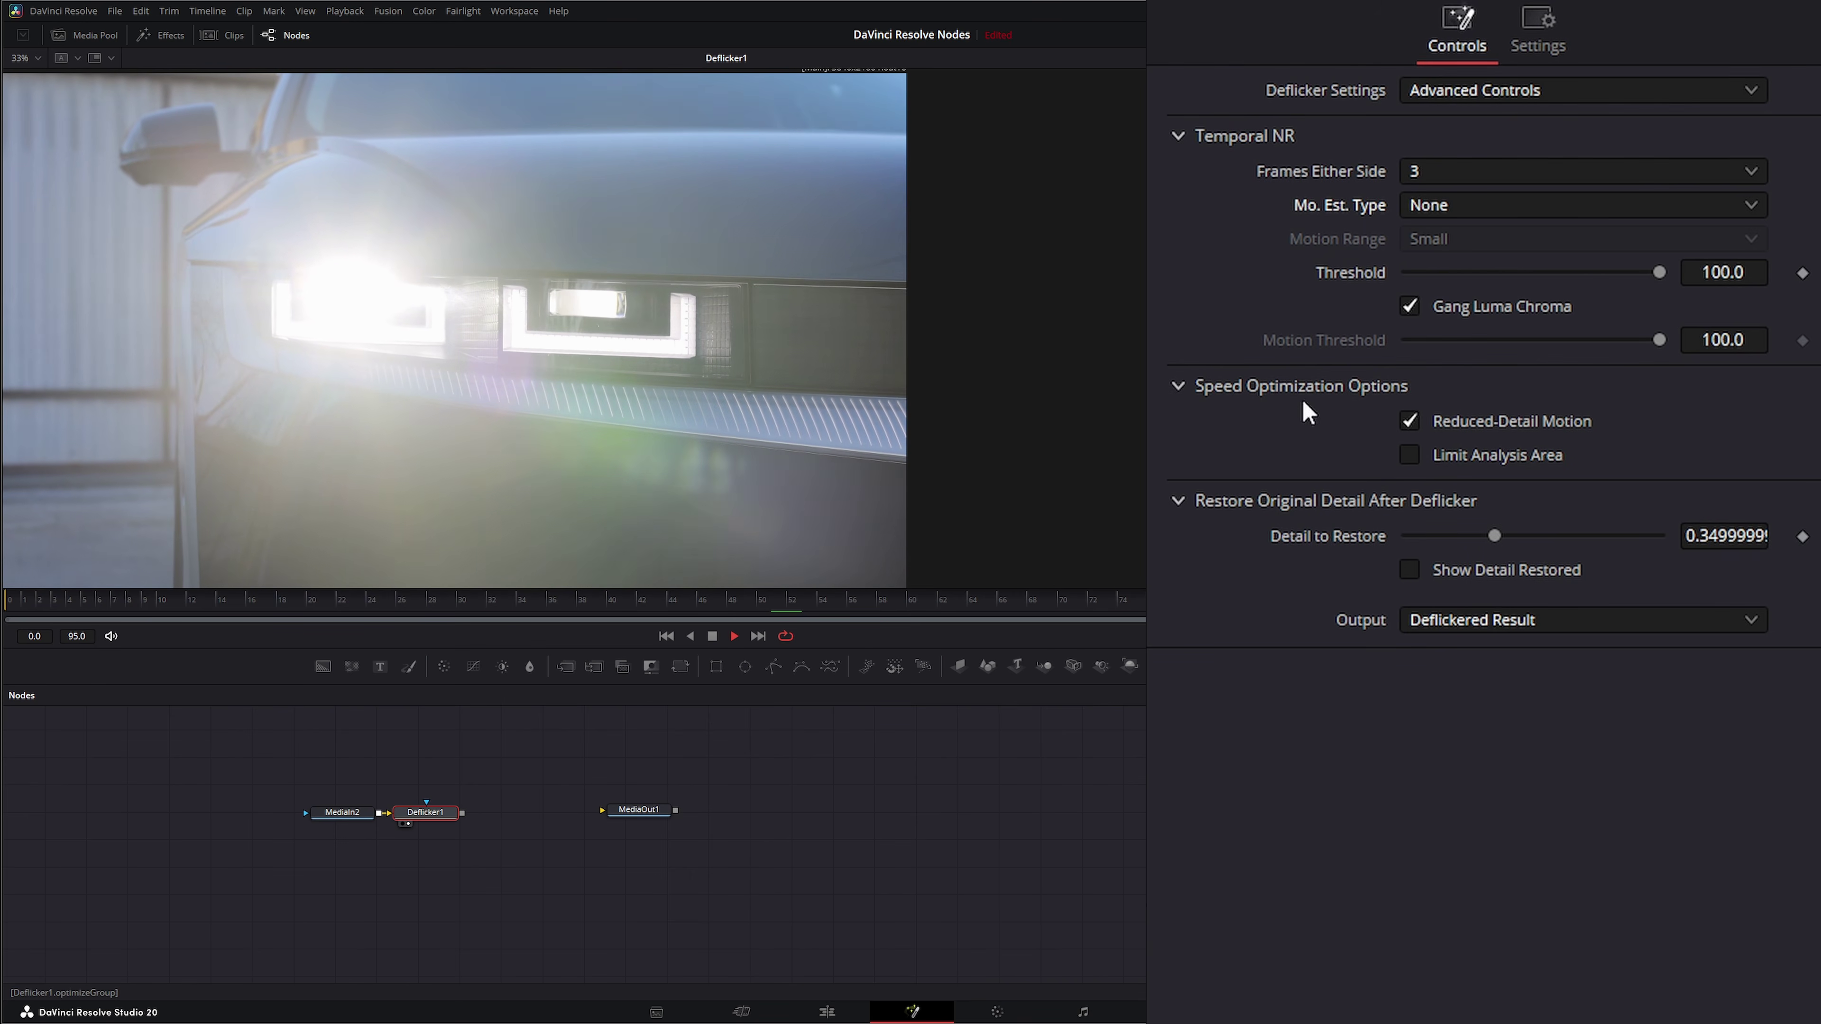
left_click(1442, 208)
left_click(1466, 279)
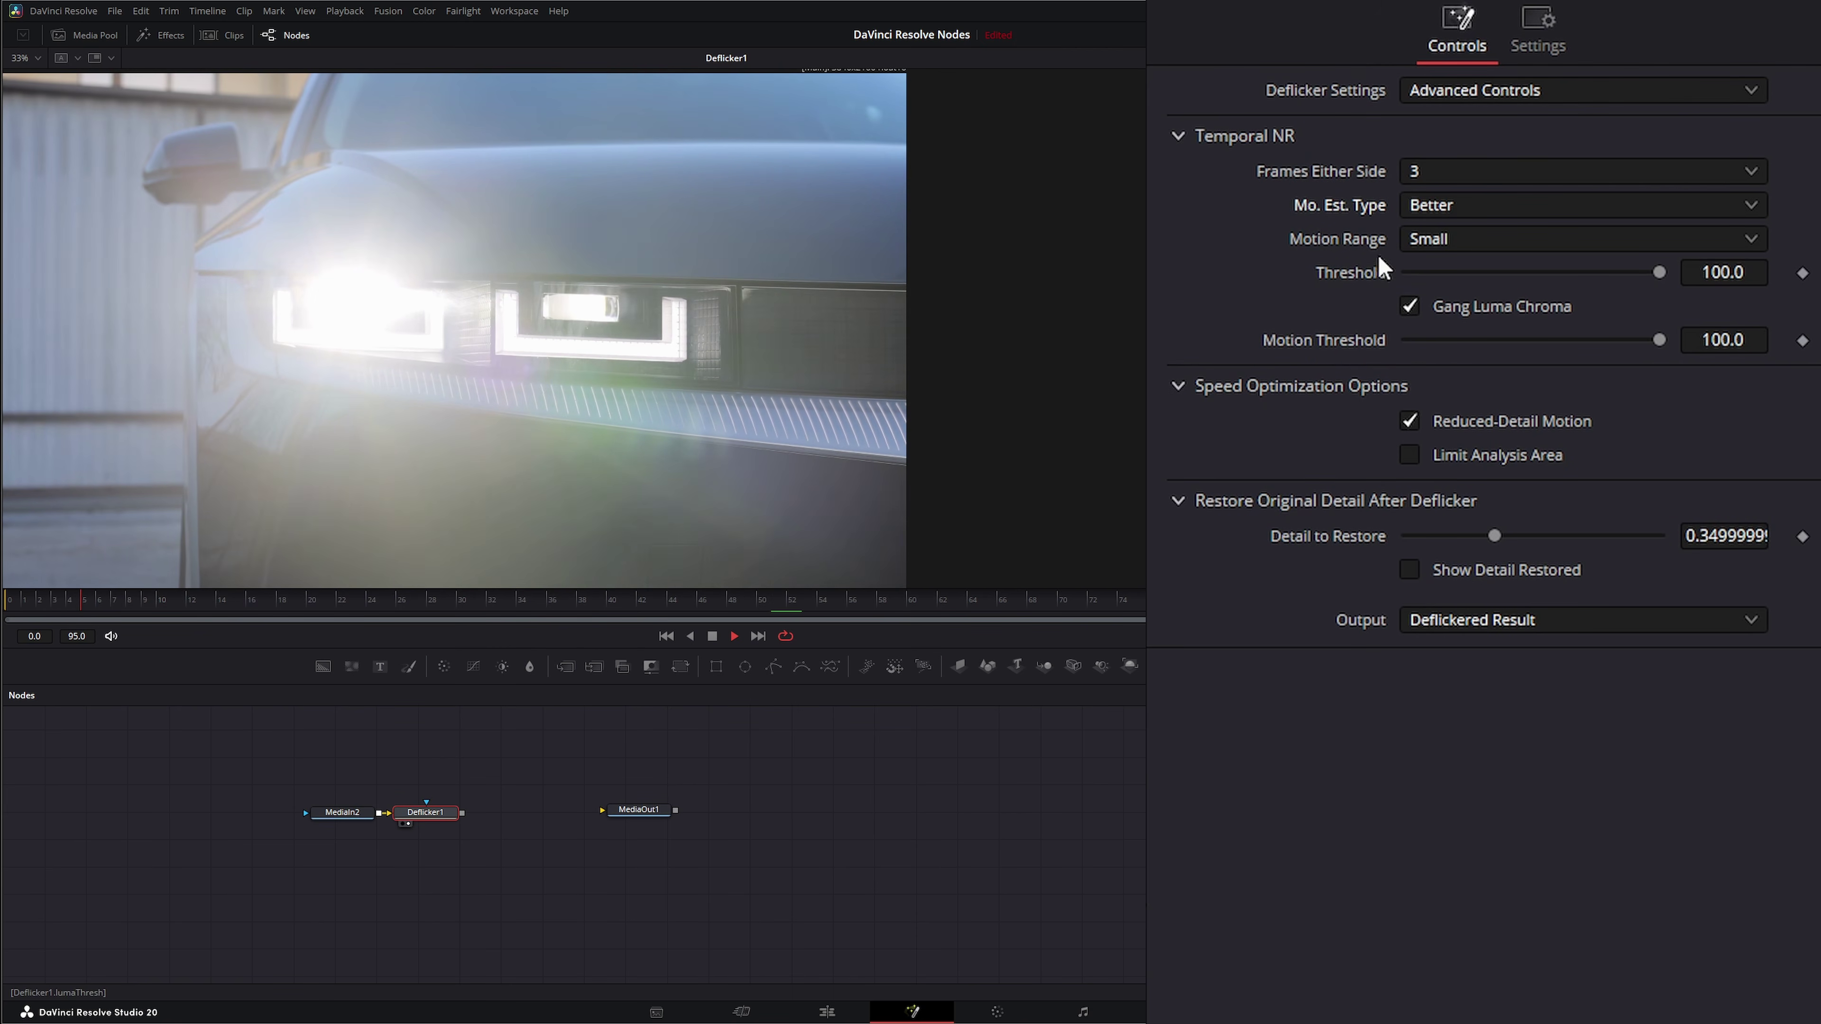
left_click(1451, 243)
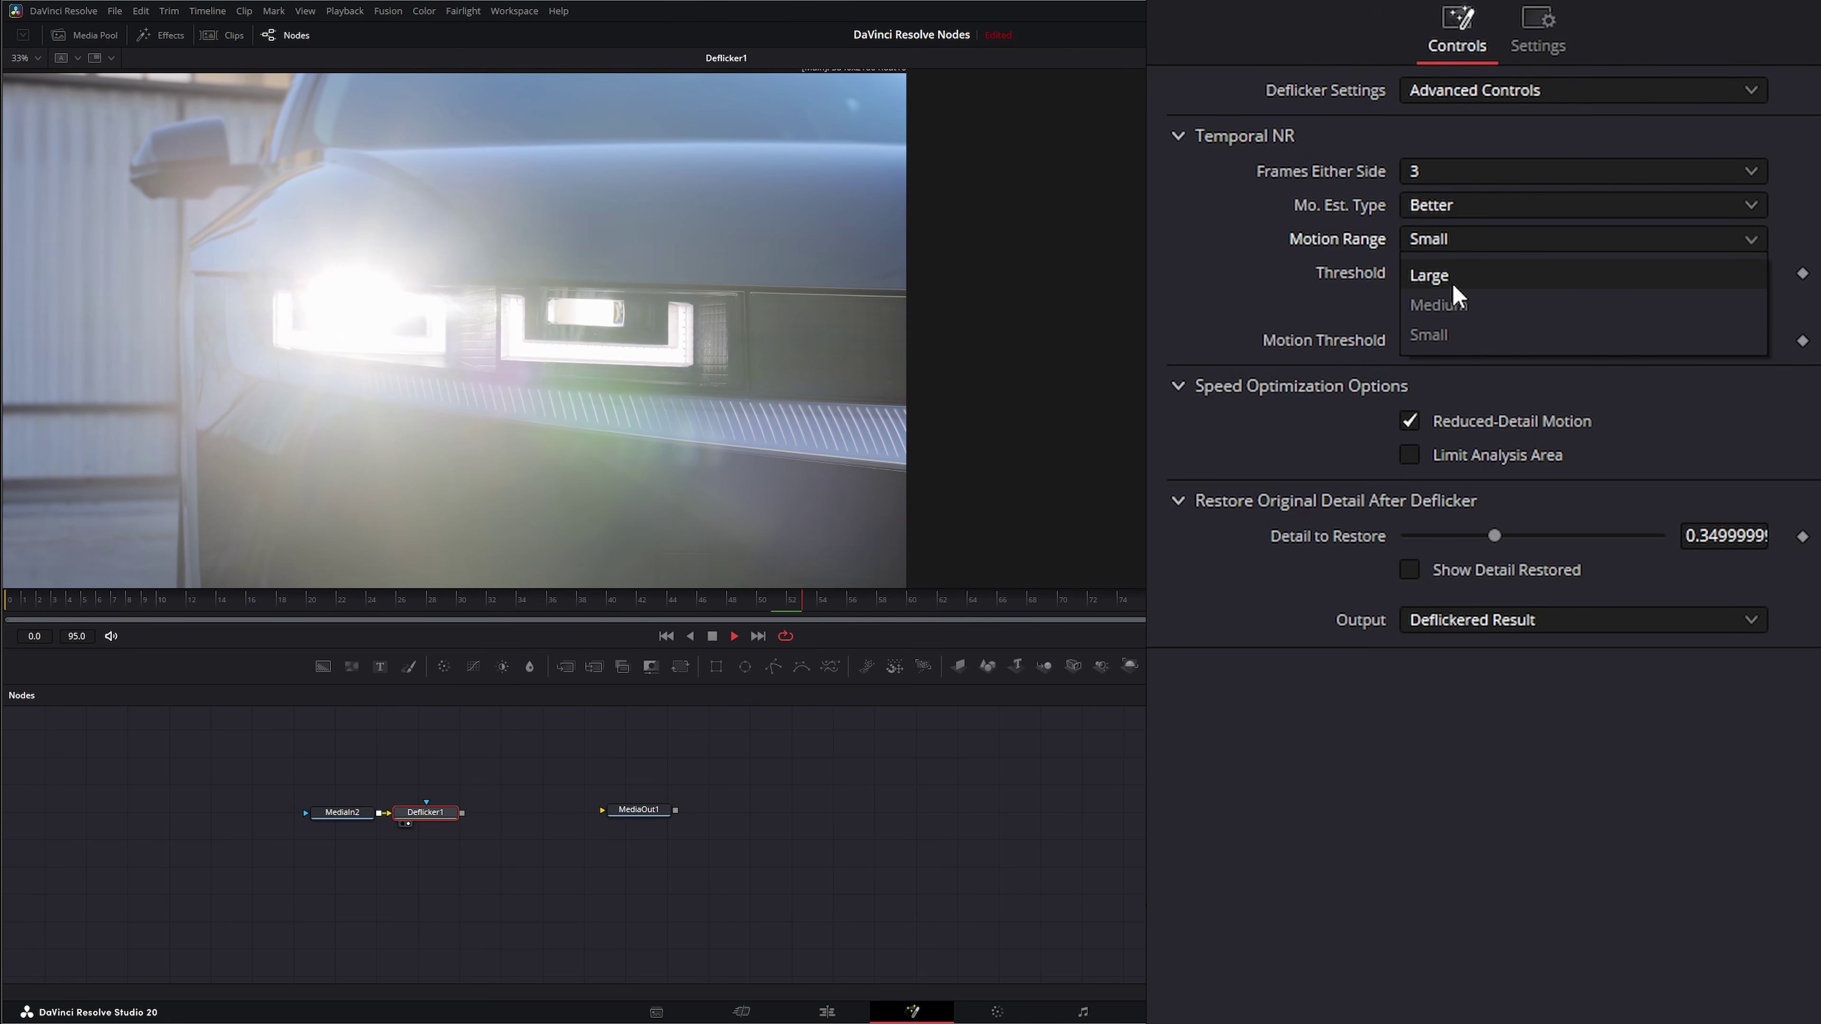
left_click(1431, 243)
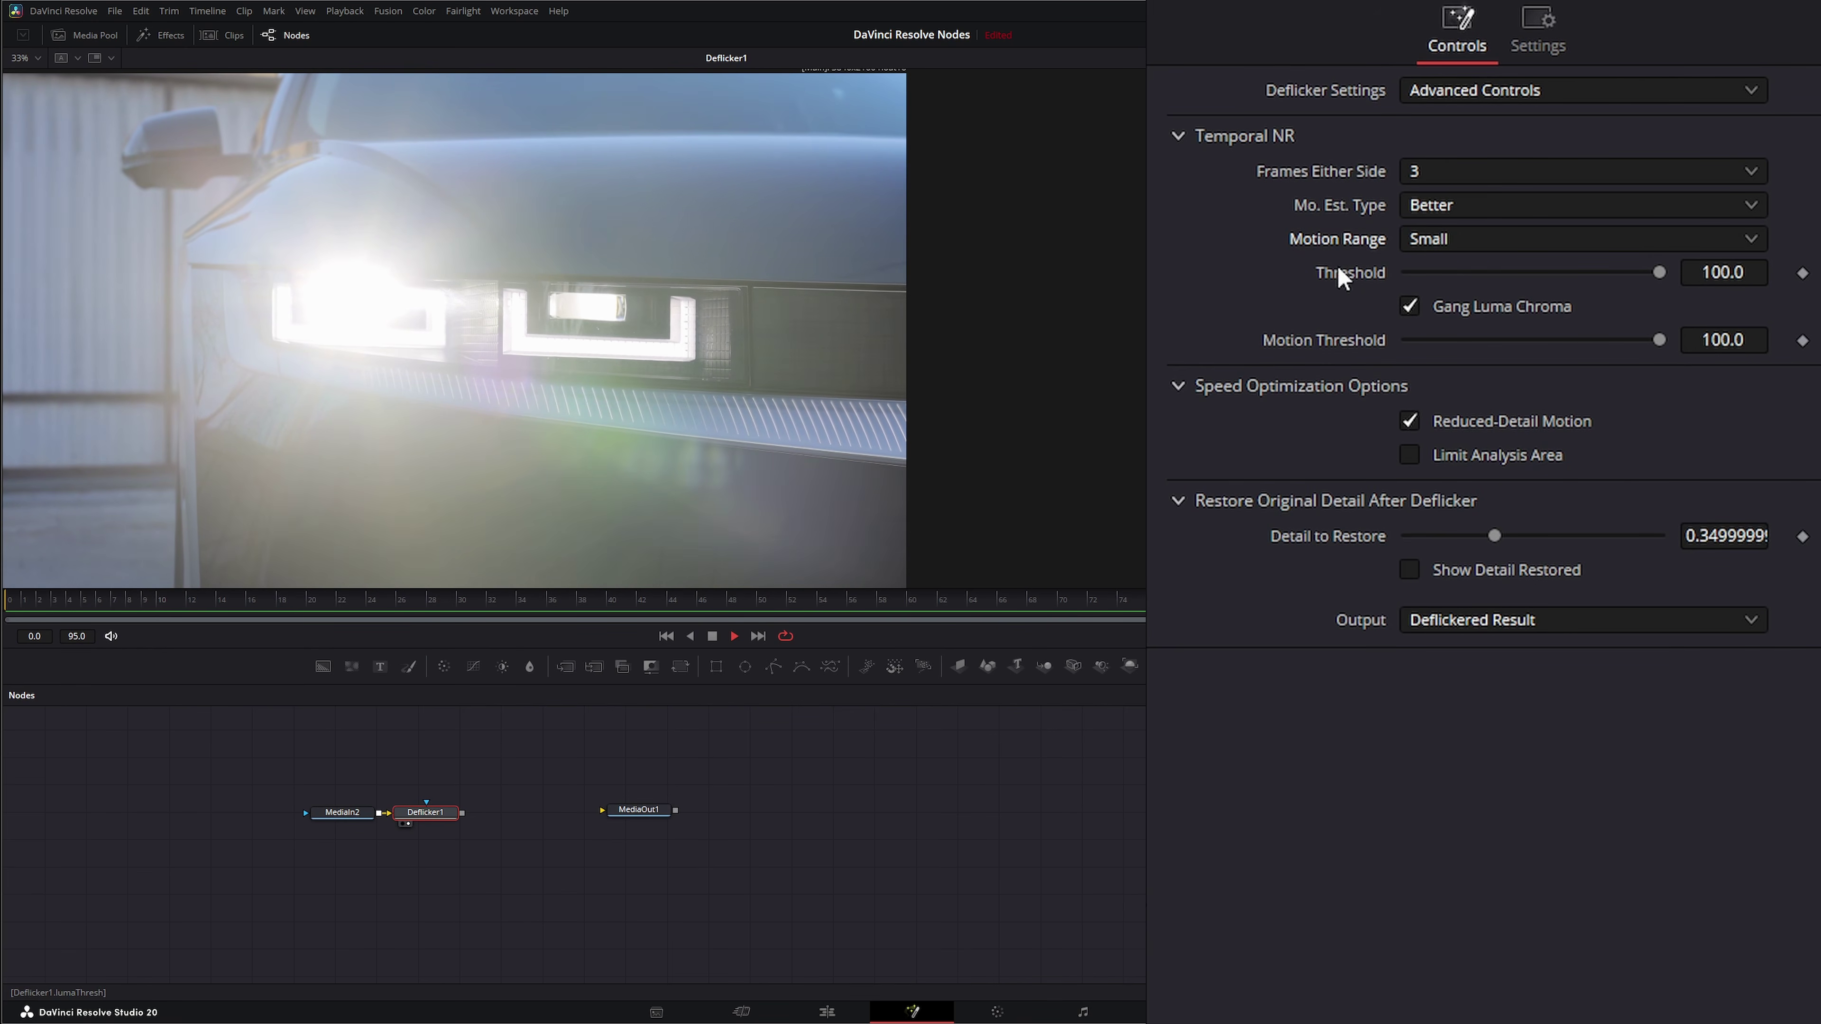
- Compare the playing clip with the temporal noise reduction Threshold at 0 and at 100, ending at 100
left_click_drag(1659, 274, 1347, 291)
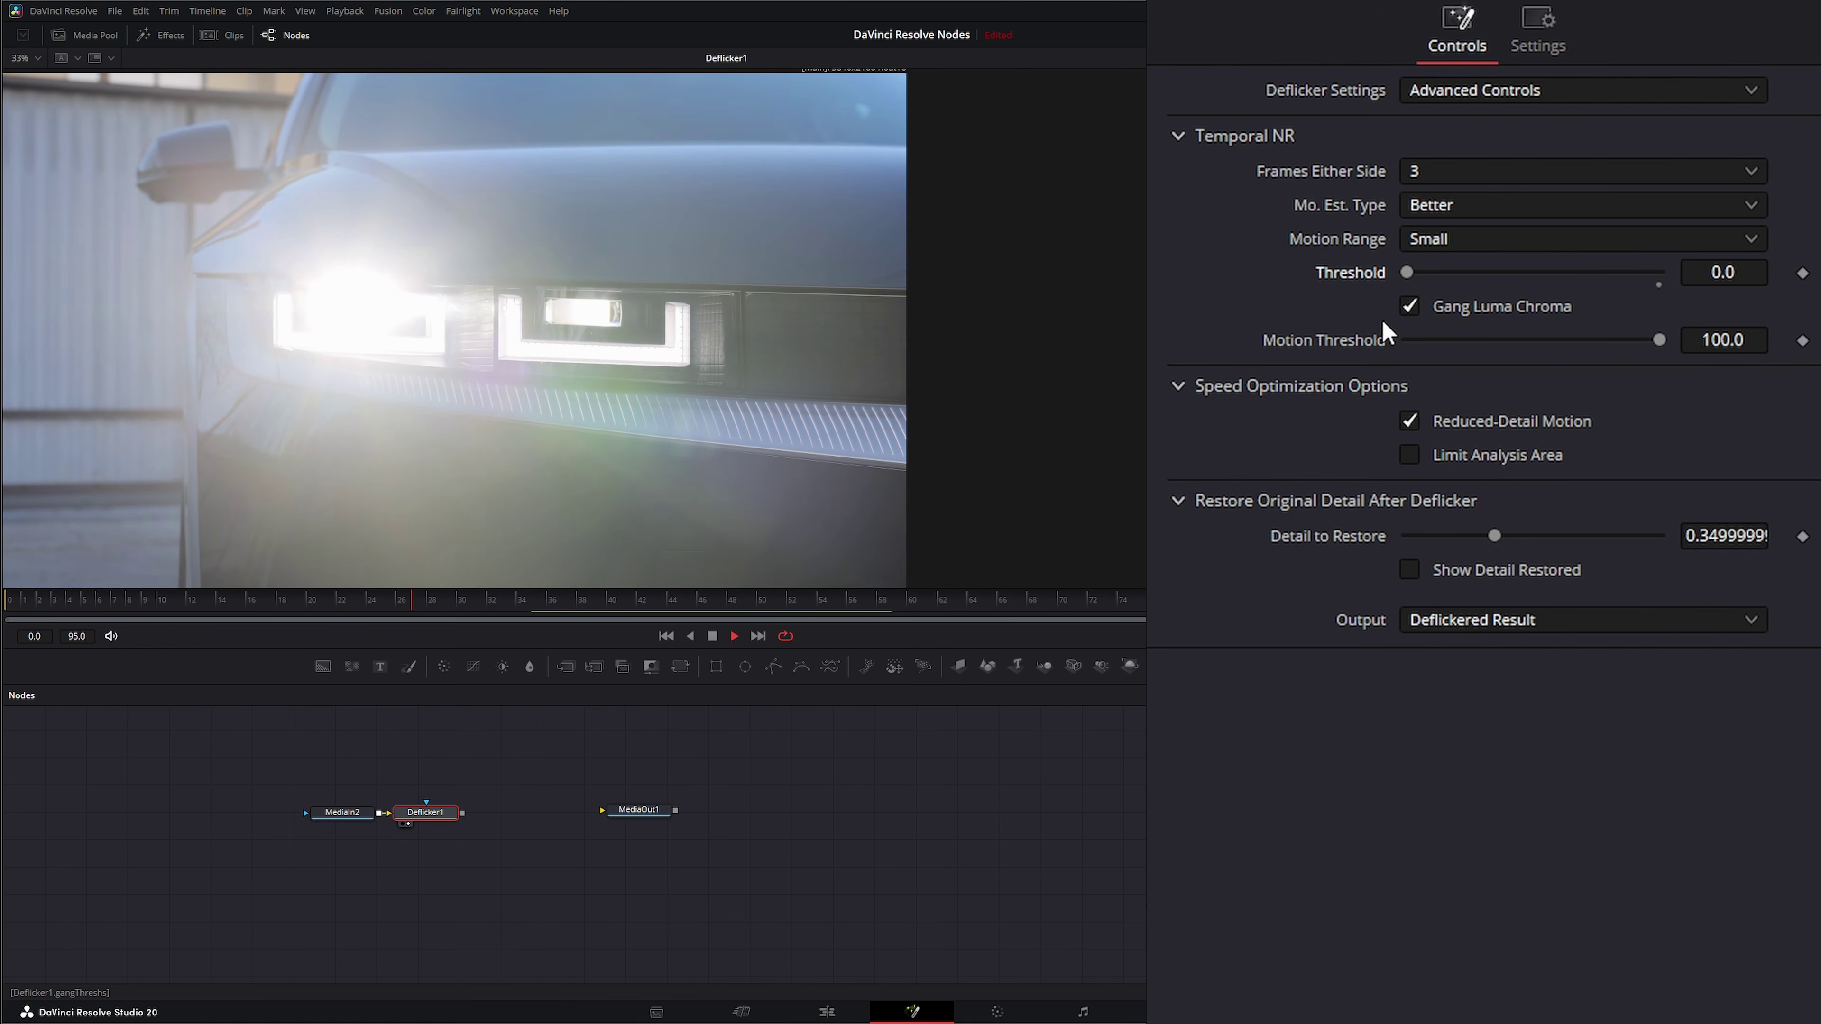
left_click_drag(1408, 272, 1680, 269)
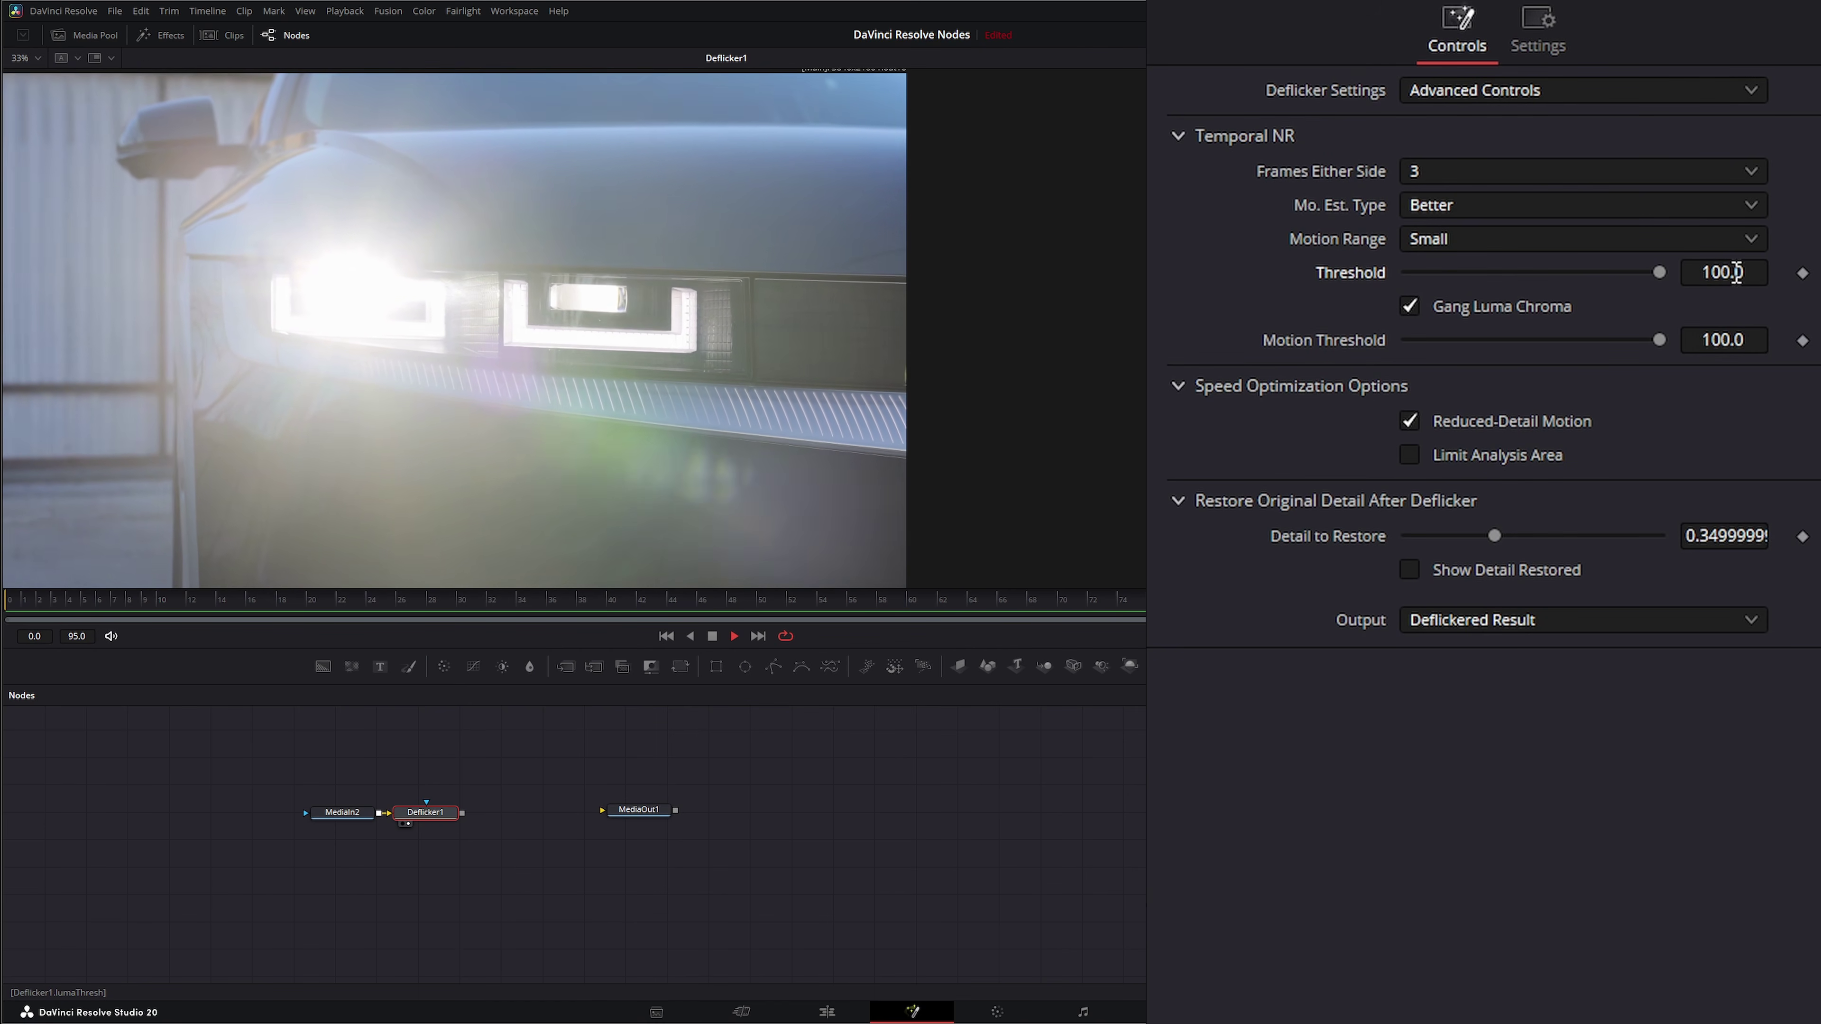
left_click_drag(1661, 272, 1348, 280)
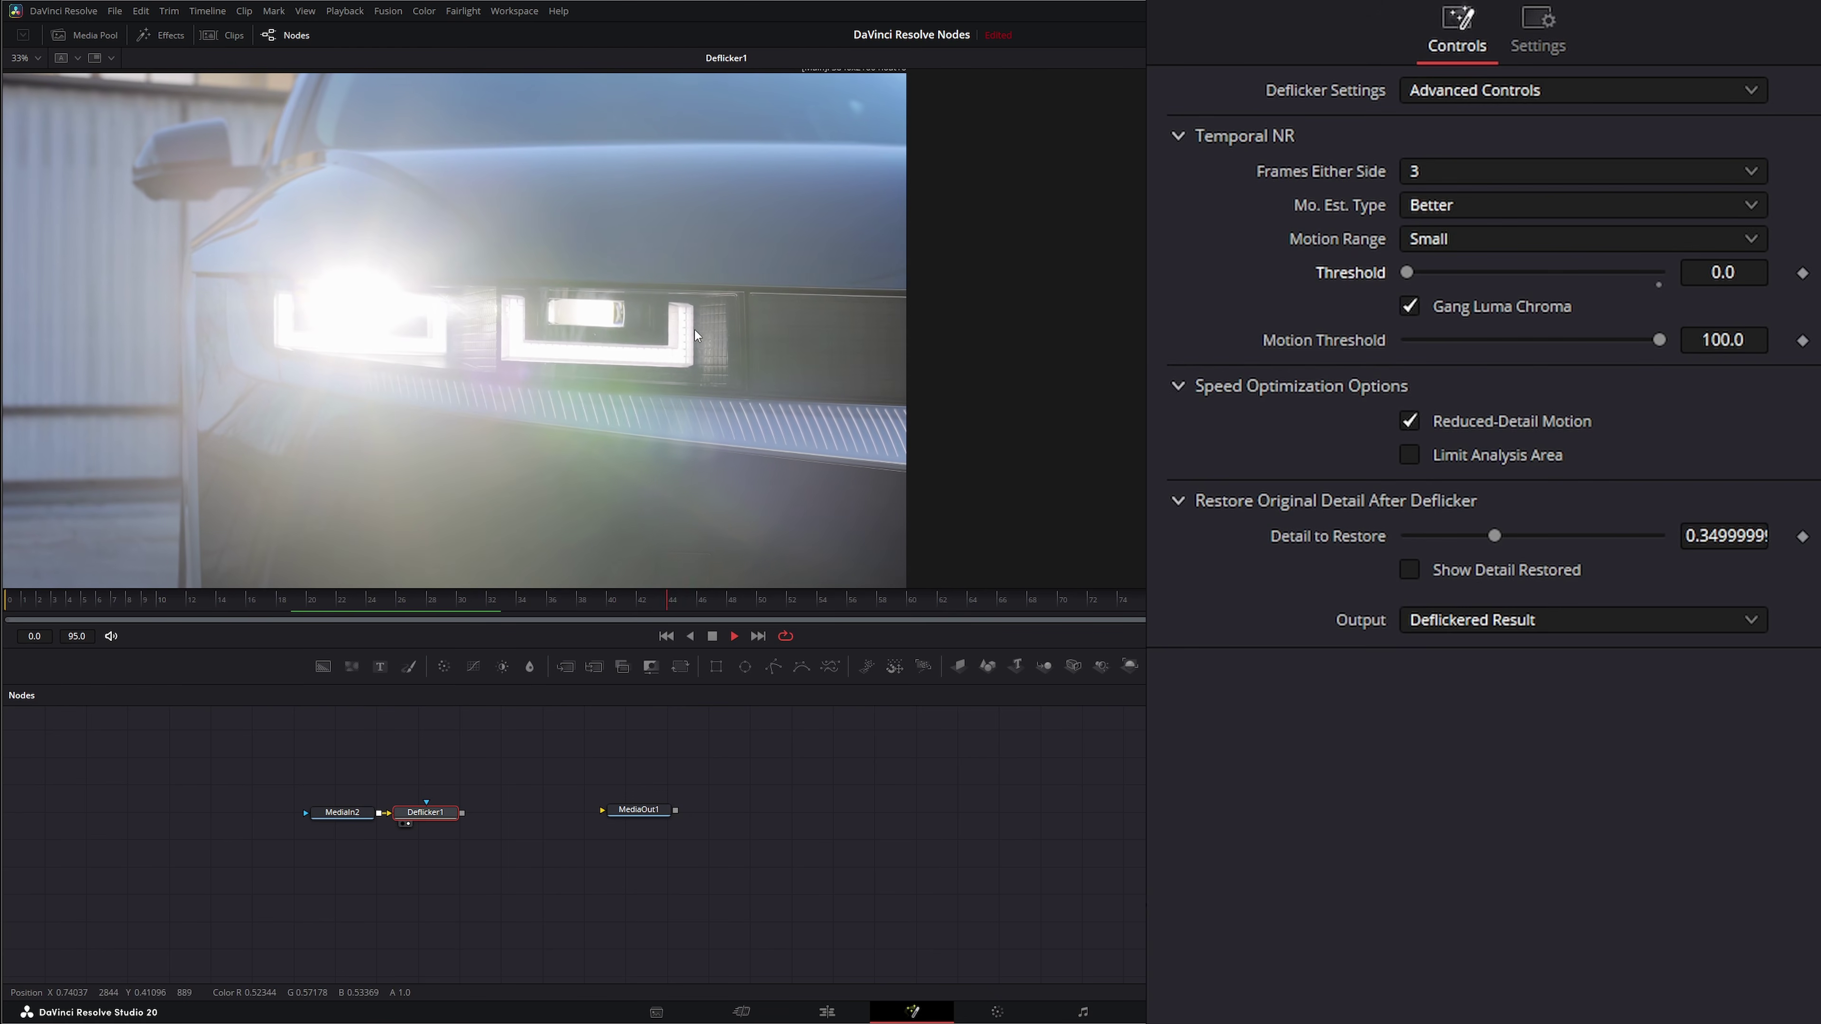
left_click_drag(1408, 273, 1664, 274)
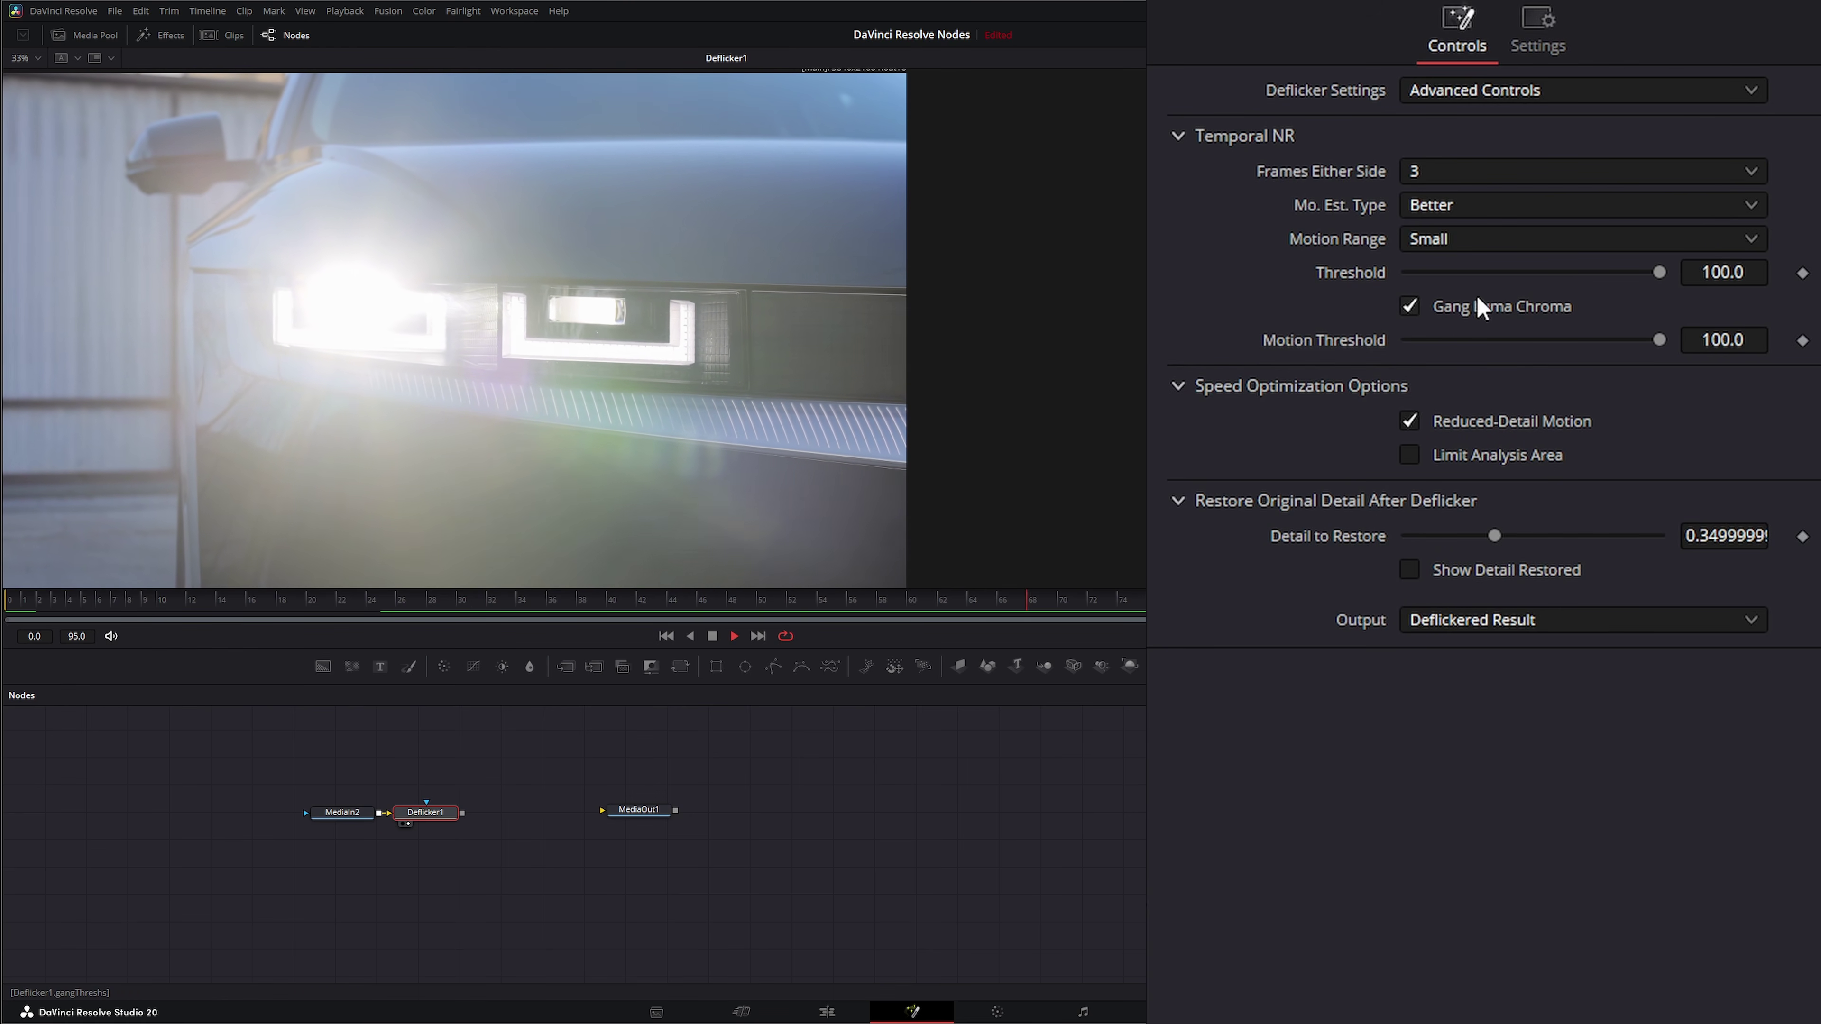
- Ungang and regang the luma and chroma thresholds, and try Motion Threshold at 0 before restoring it to 100
left_click(1410, 309)
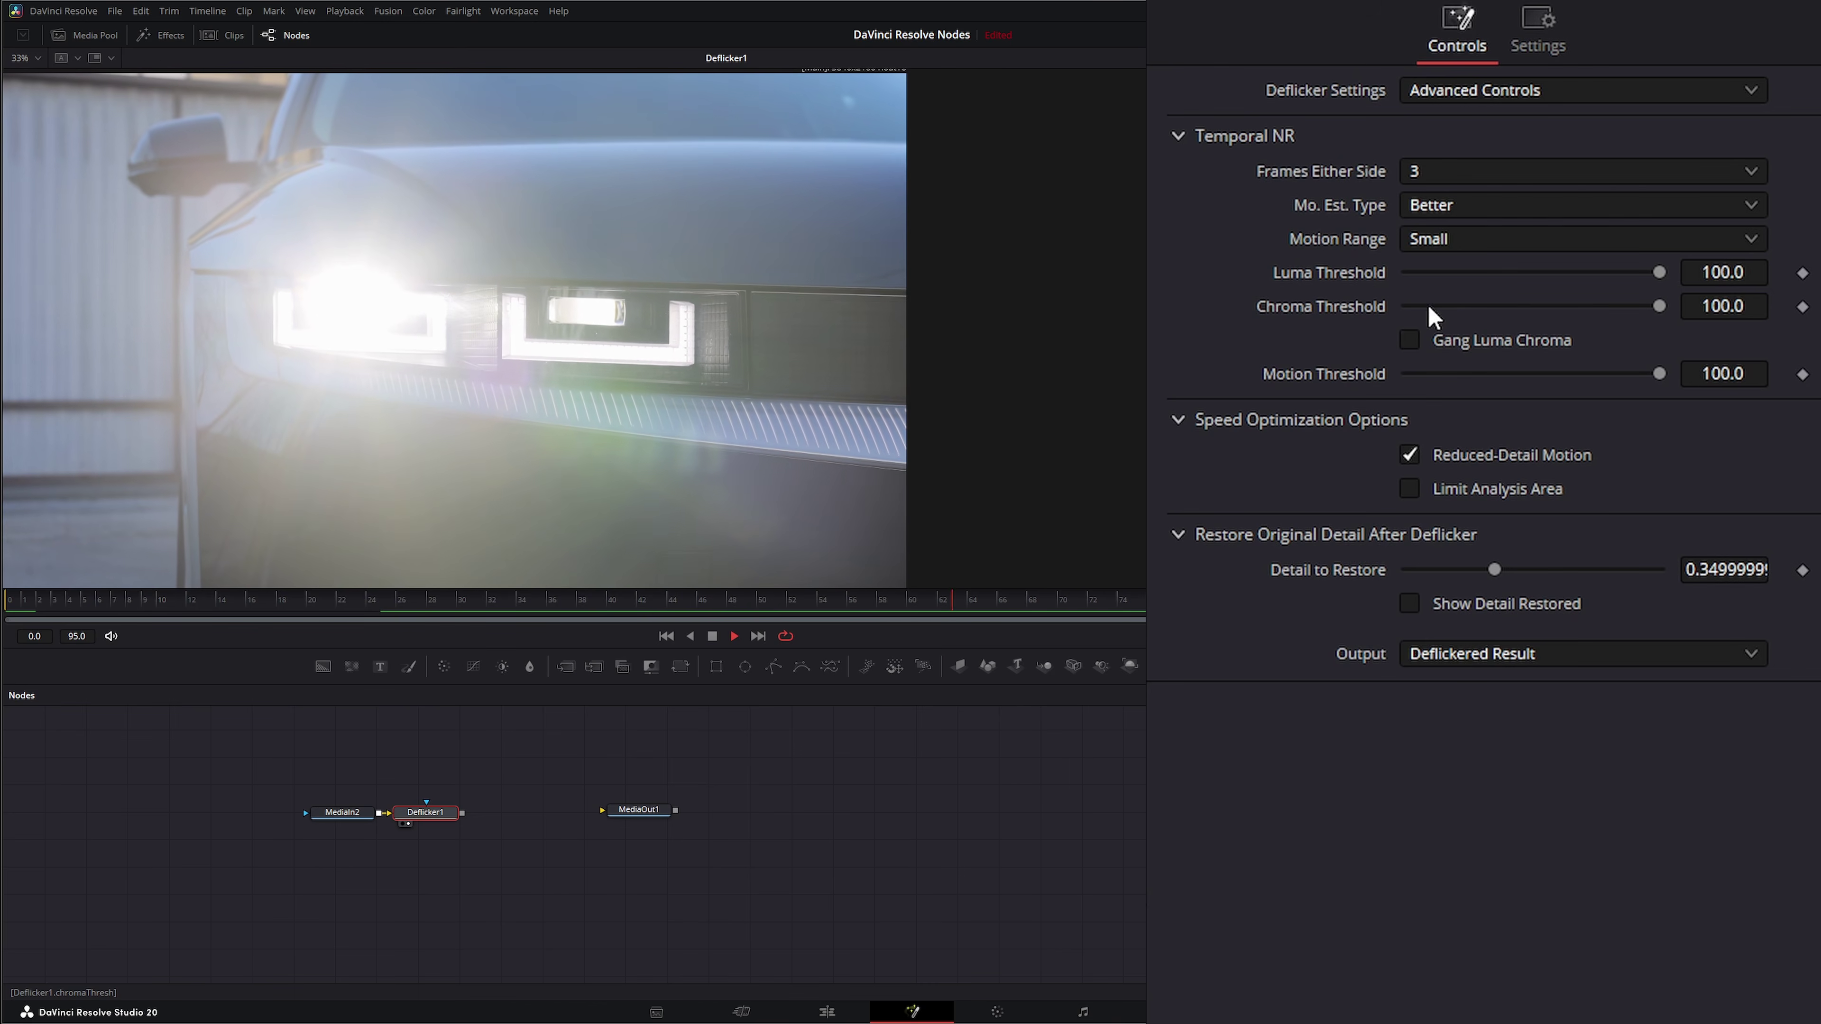
left_click(1410, 340)
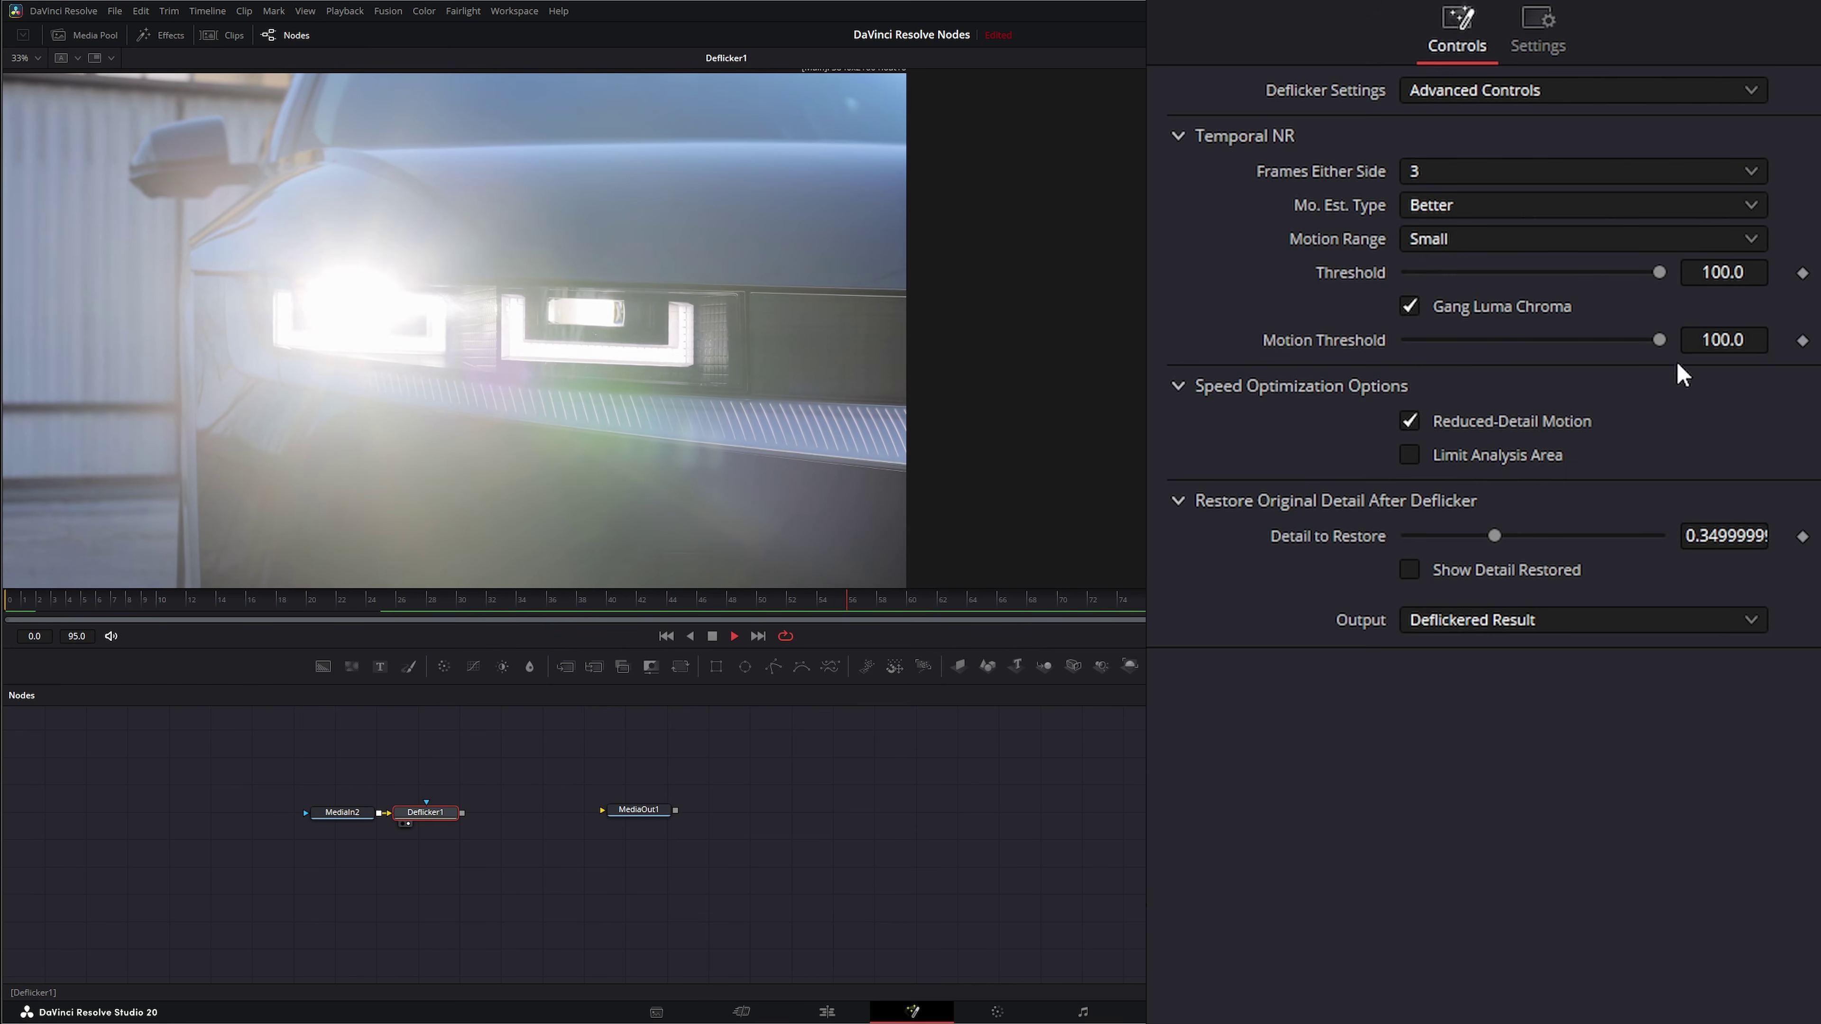
left_click_drag(1659, 342, 1350, 343)
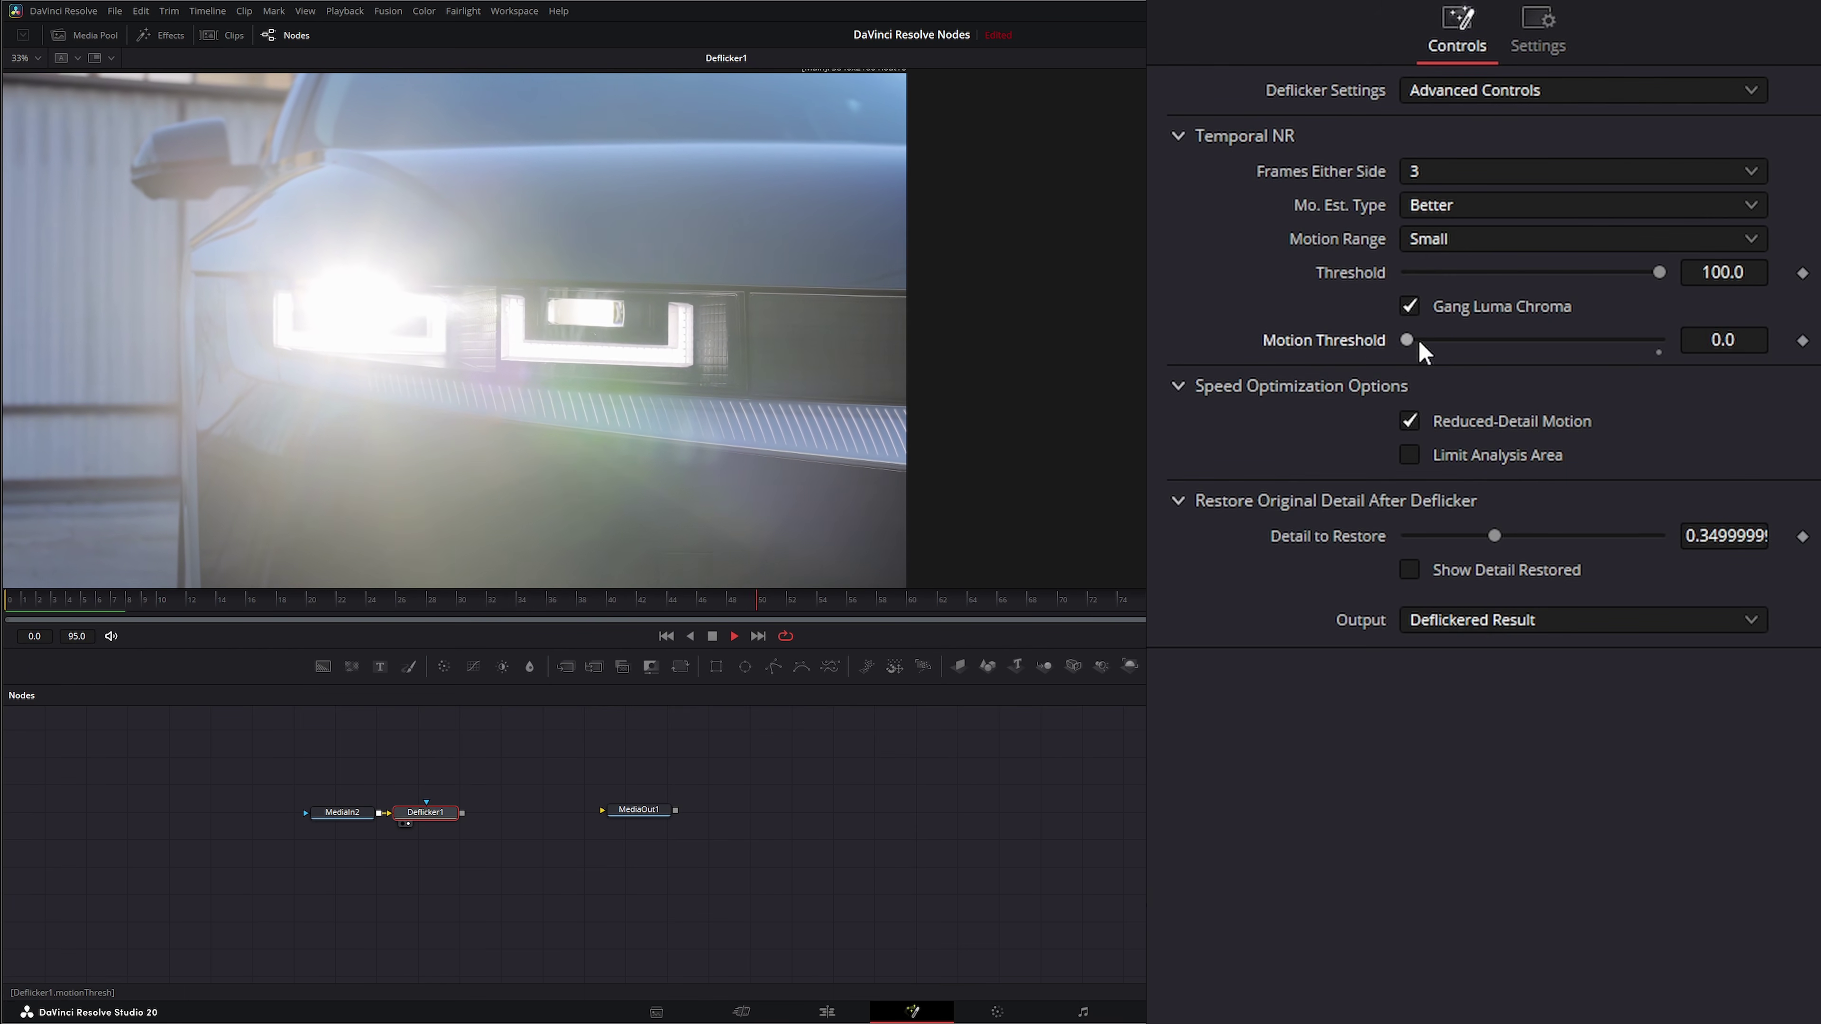
left_click_drag(1411, 340, 1659, 341)
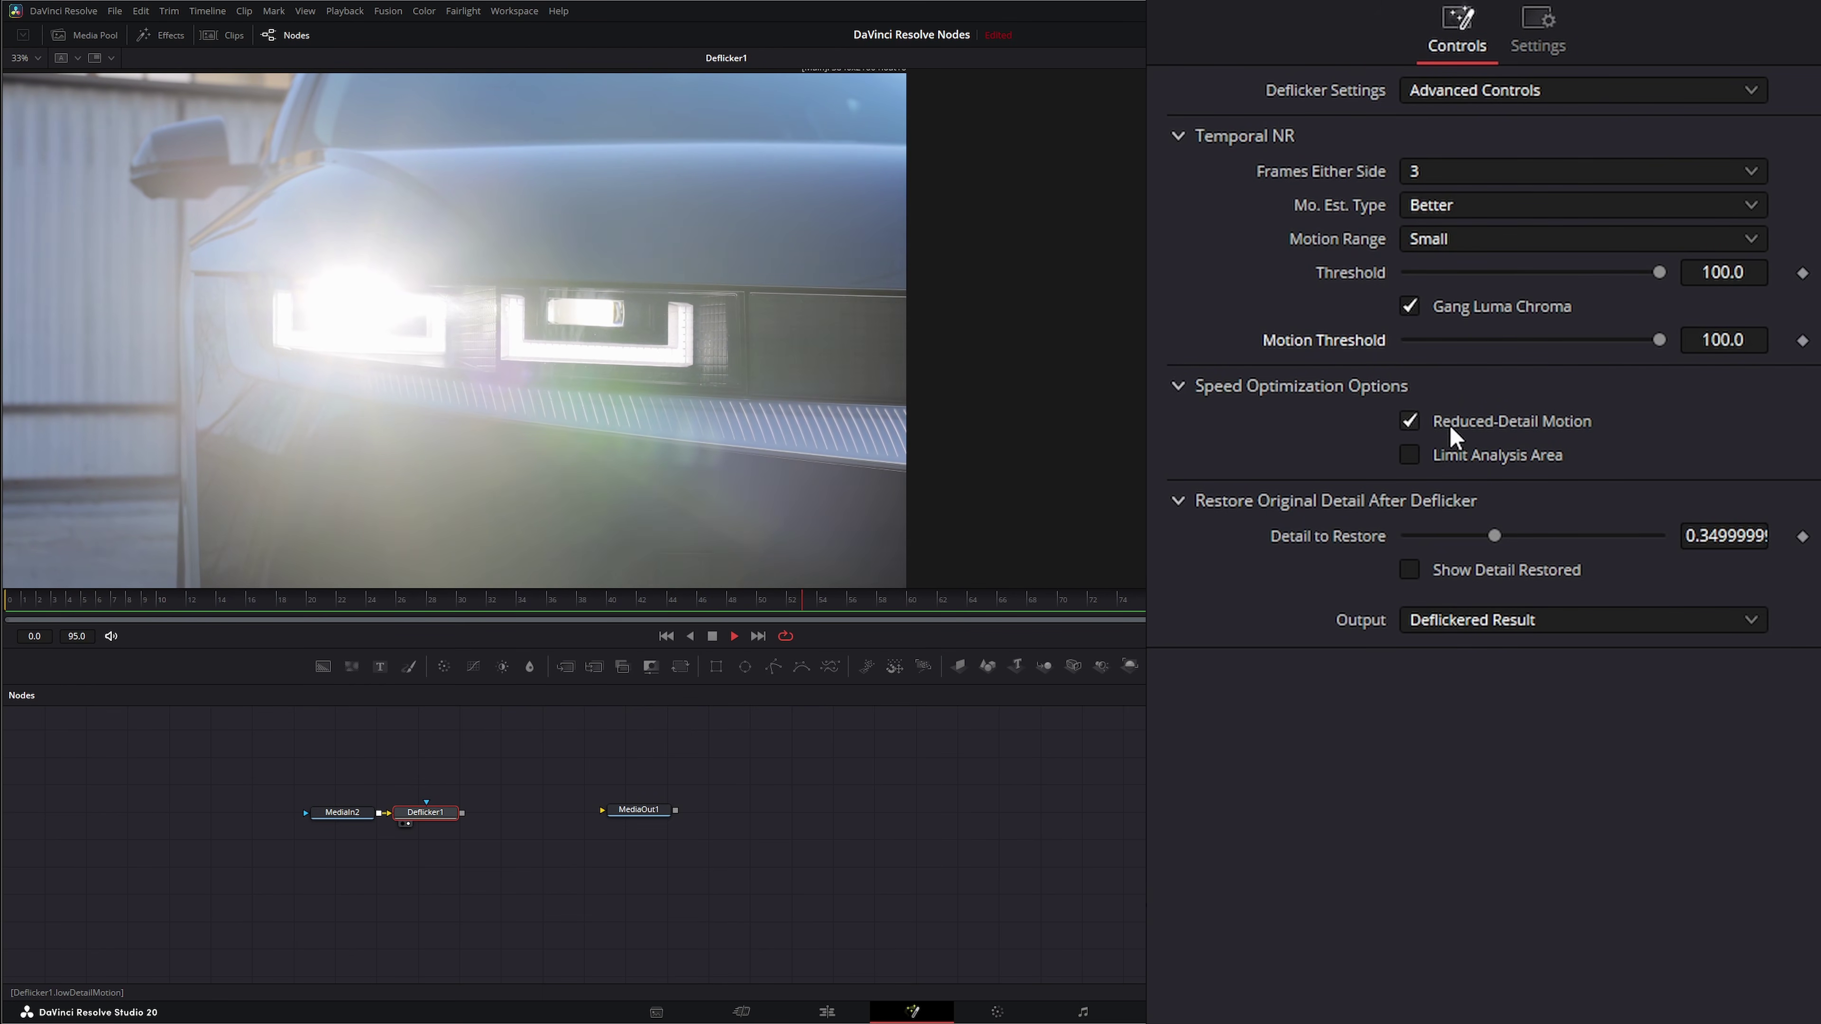
- Turn on Limit Analysis Area and enlarge its target rectangle around both headlights to about 0.80 wide and 0.40 high
left_click(1409, 422)
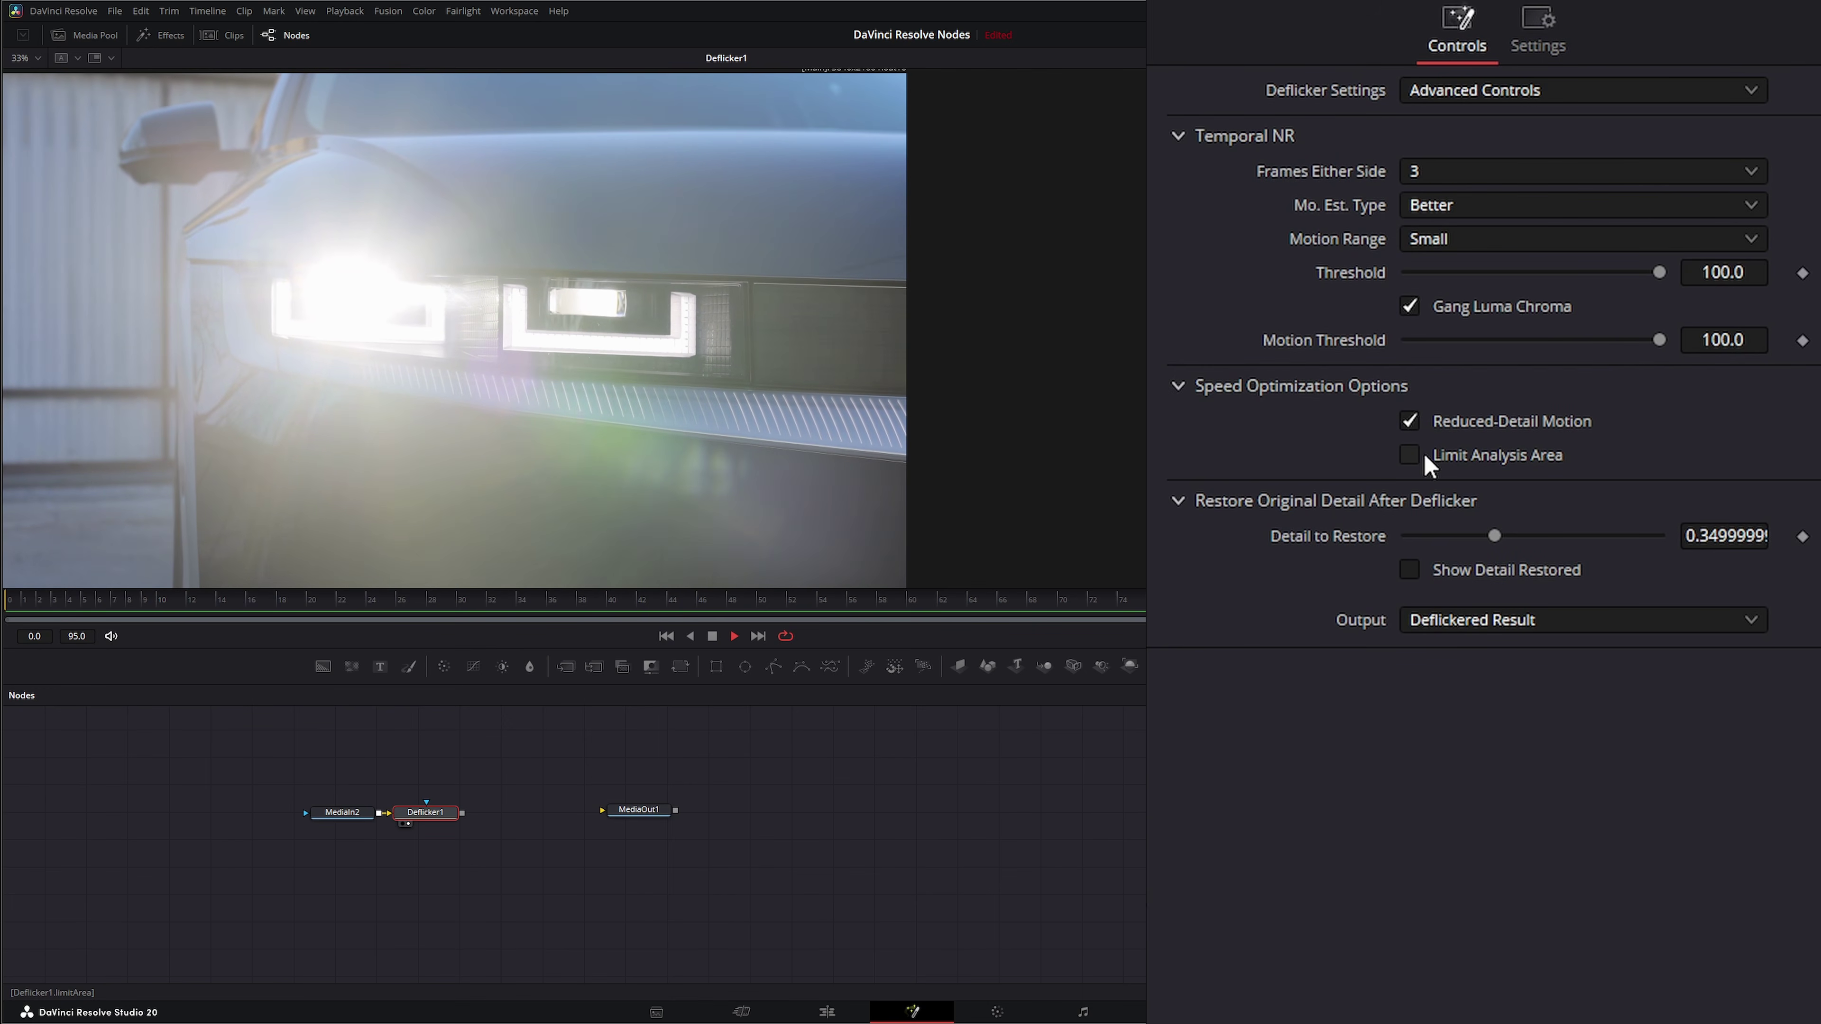
left_click(1412, 455)
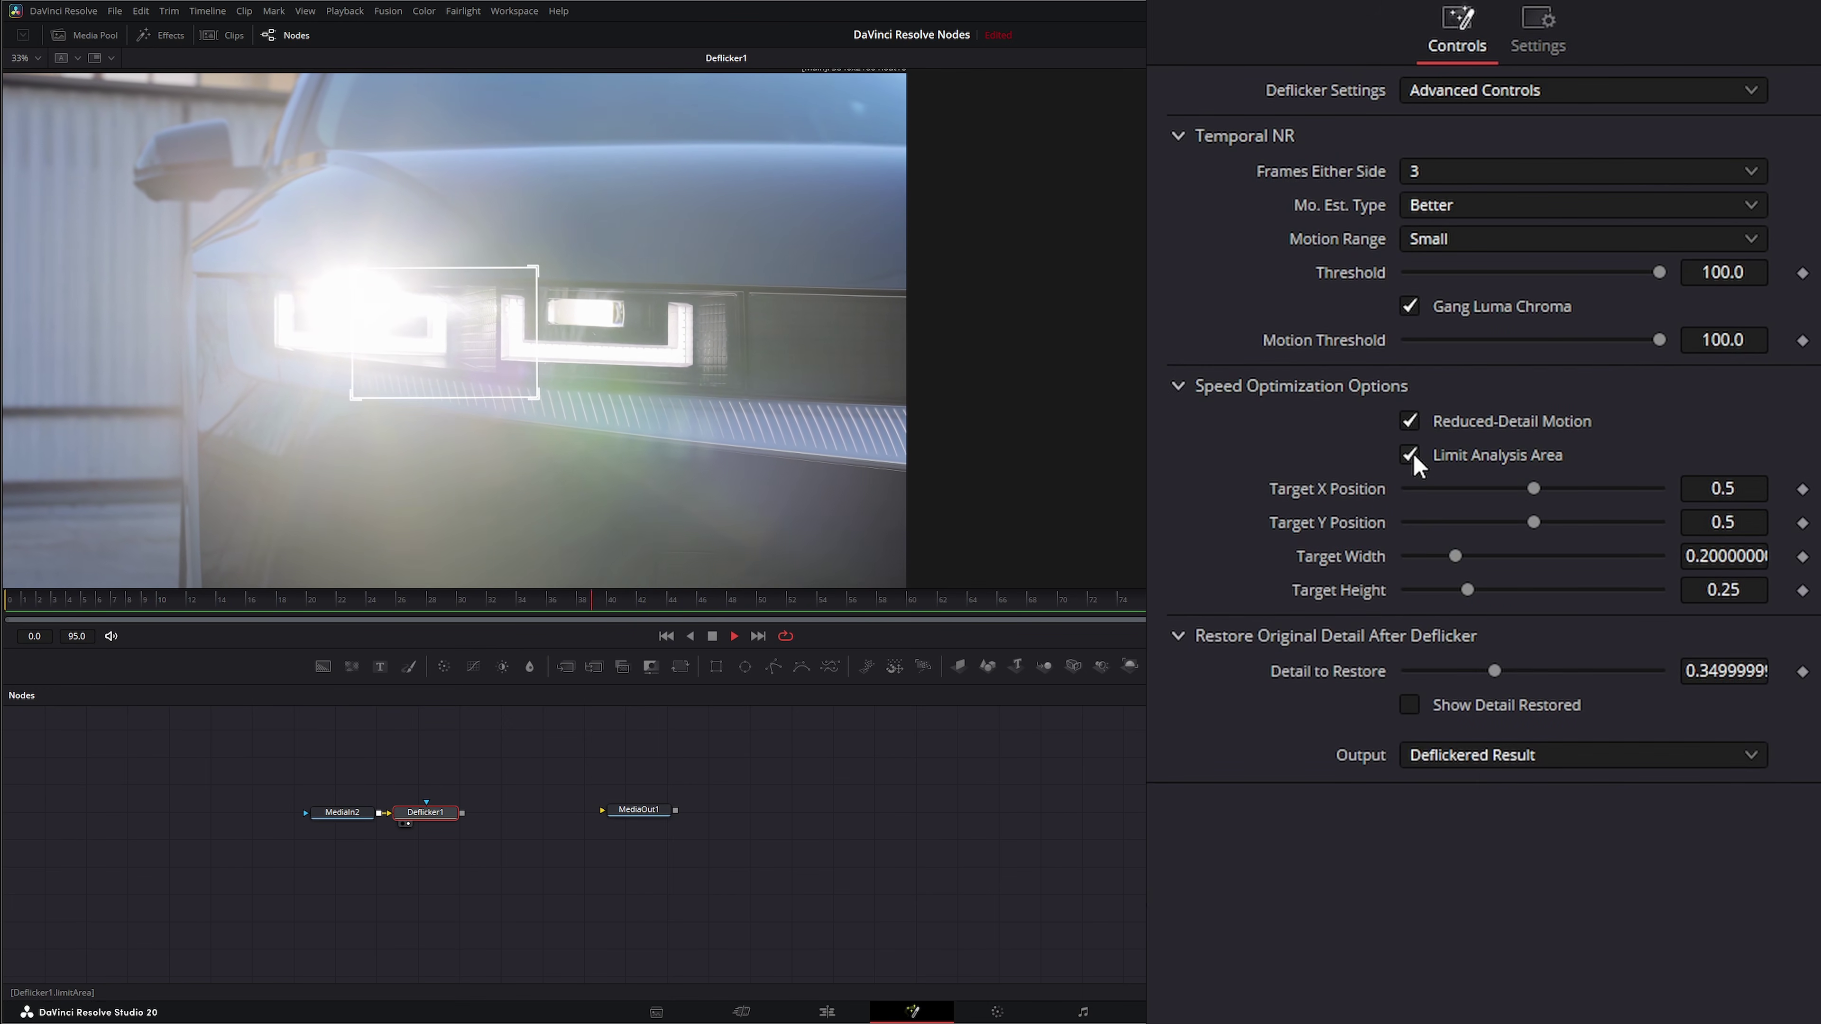
left_click_drag(538, 395, 762, 395)
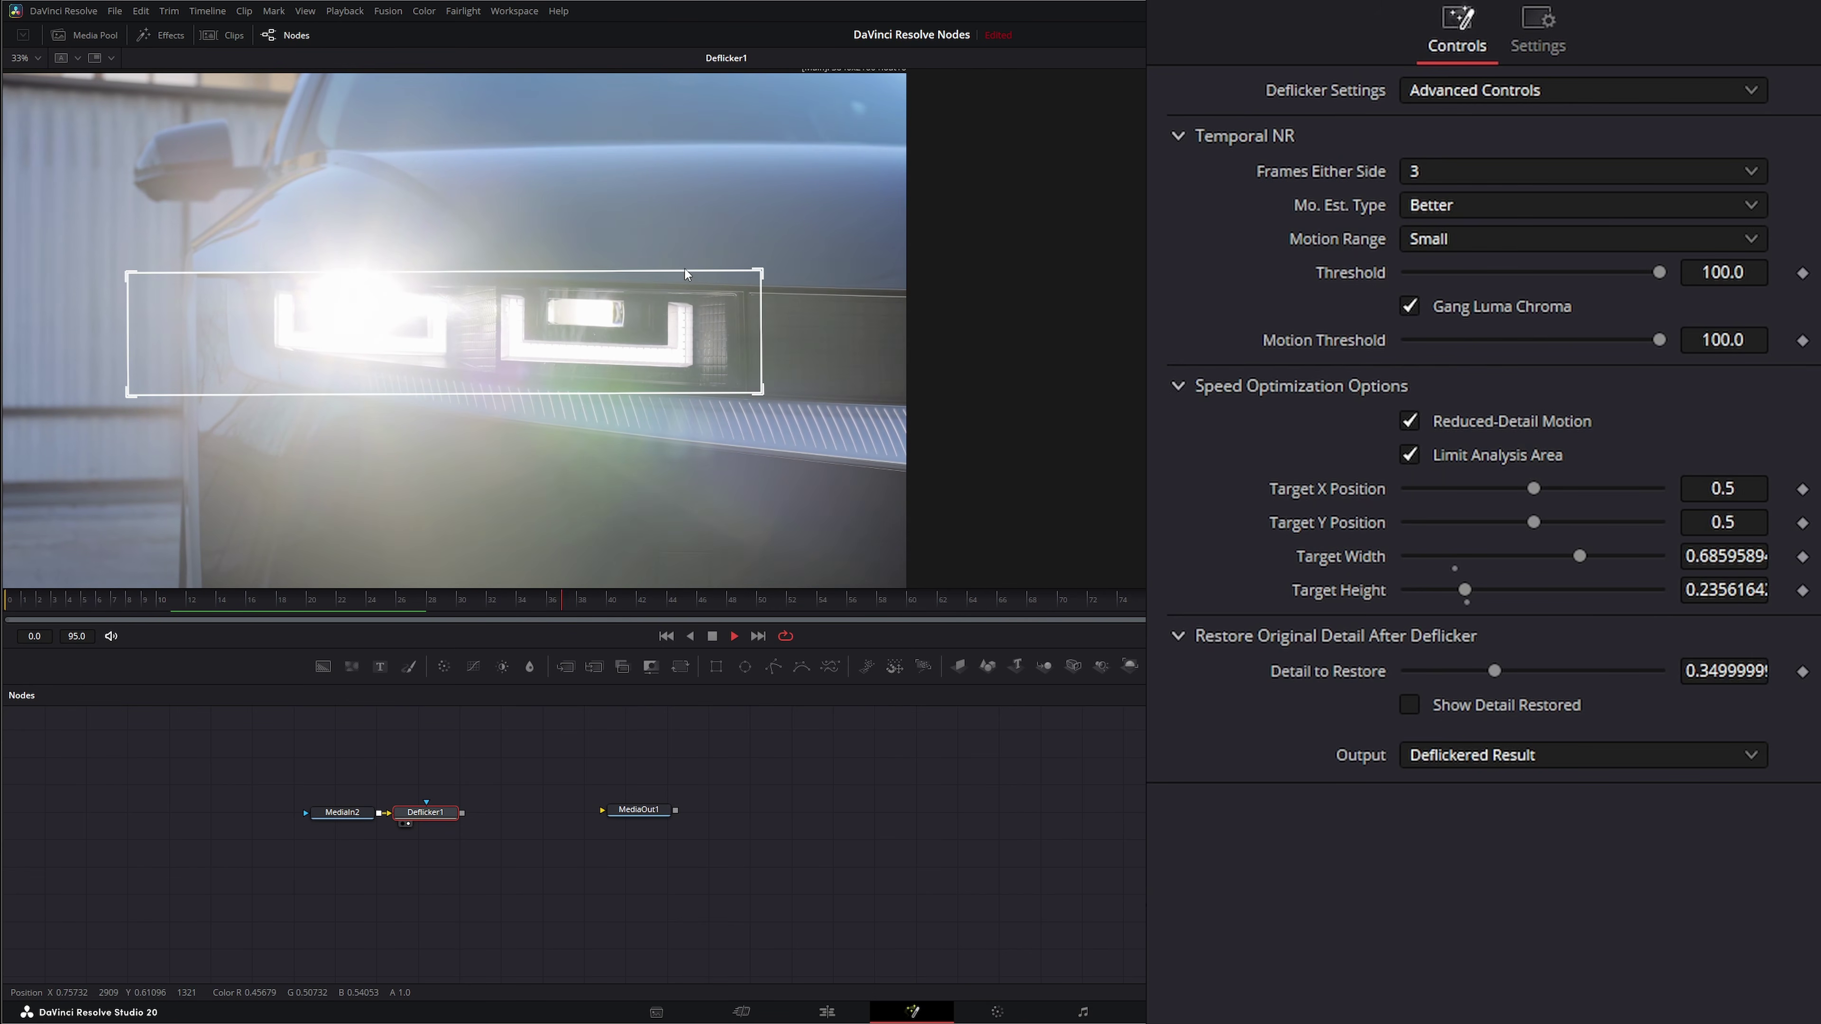
left_click_drag(761, 272, 817, 229)
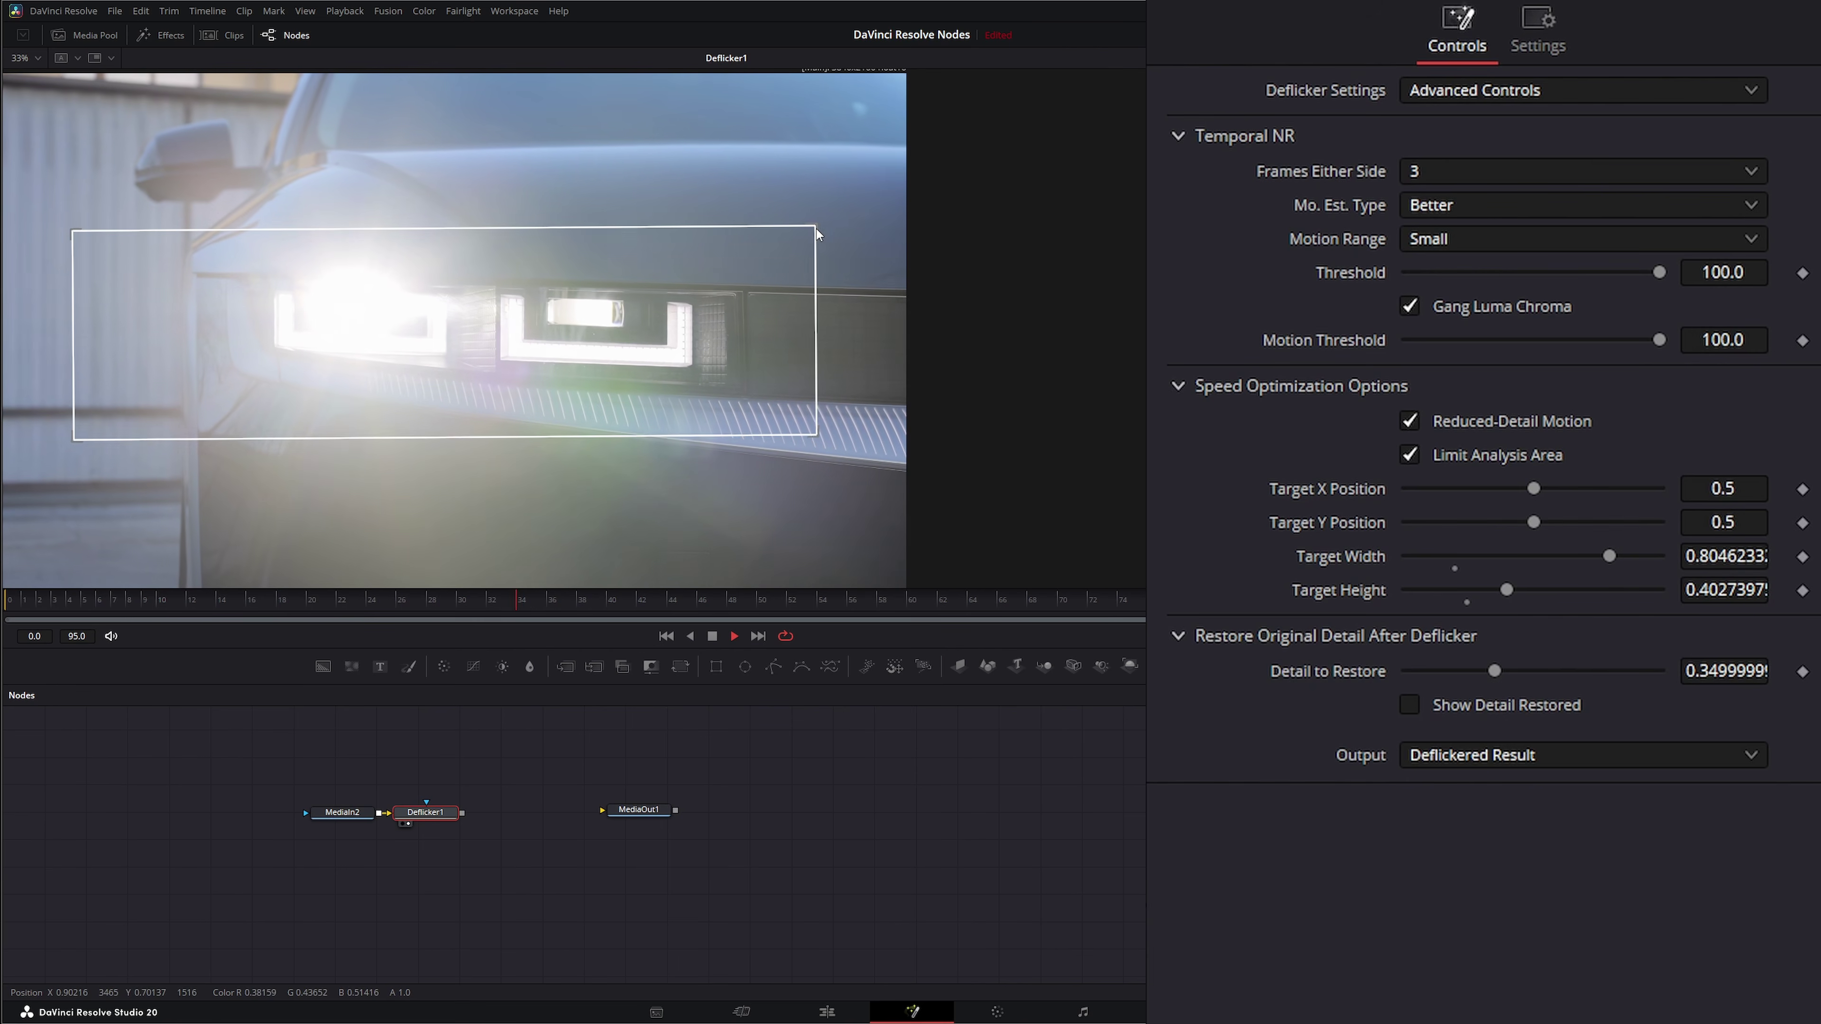
- Move the analysis rectangle to about X 0.587, Y 0.516, adjust its position and width, then turn off Limit Analysis Area and collapse the speed options
left_click_drag(482, 355, 554, 347)
key("space")
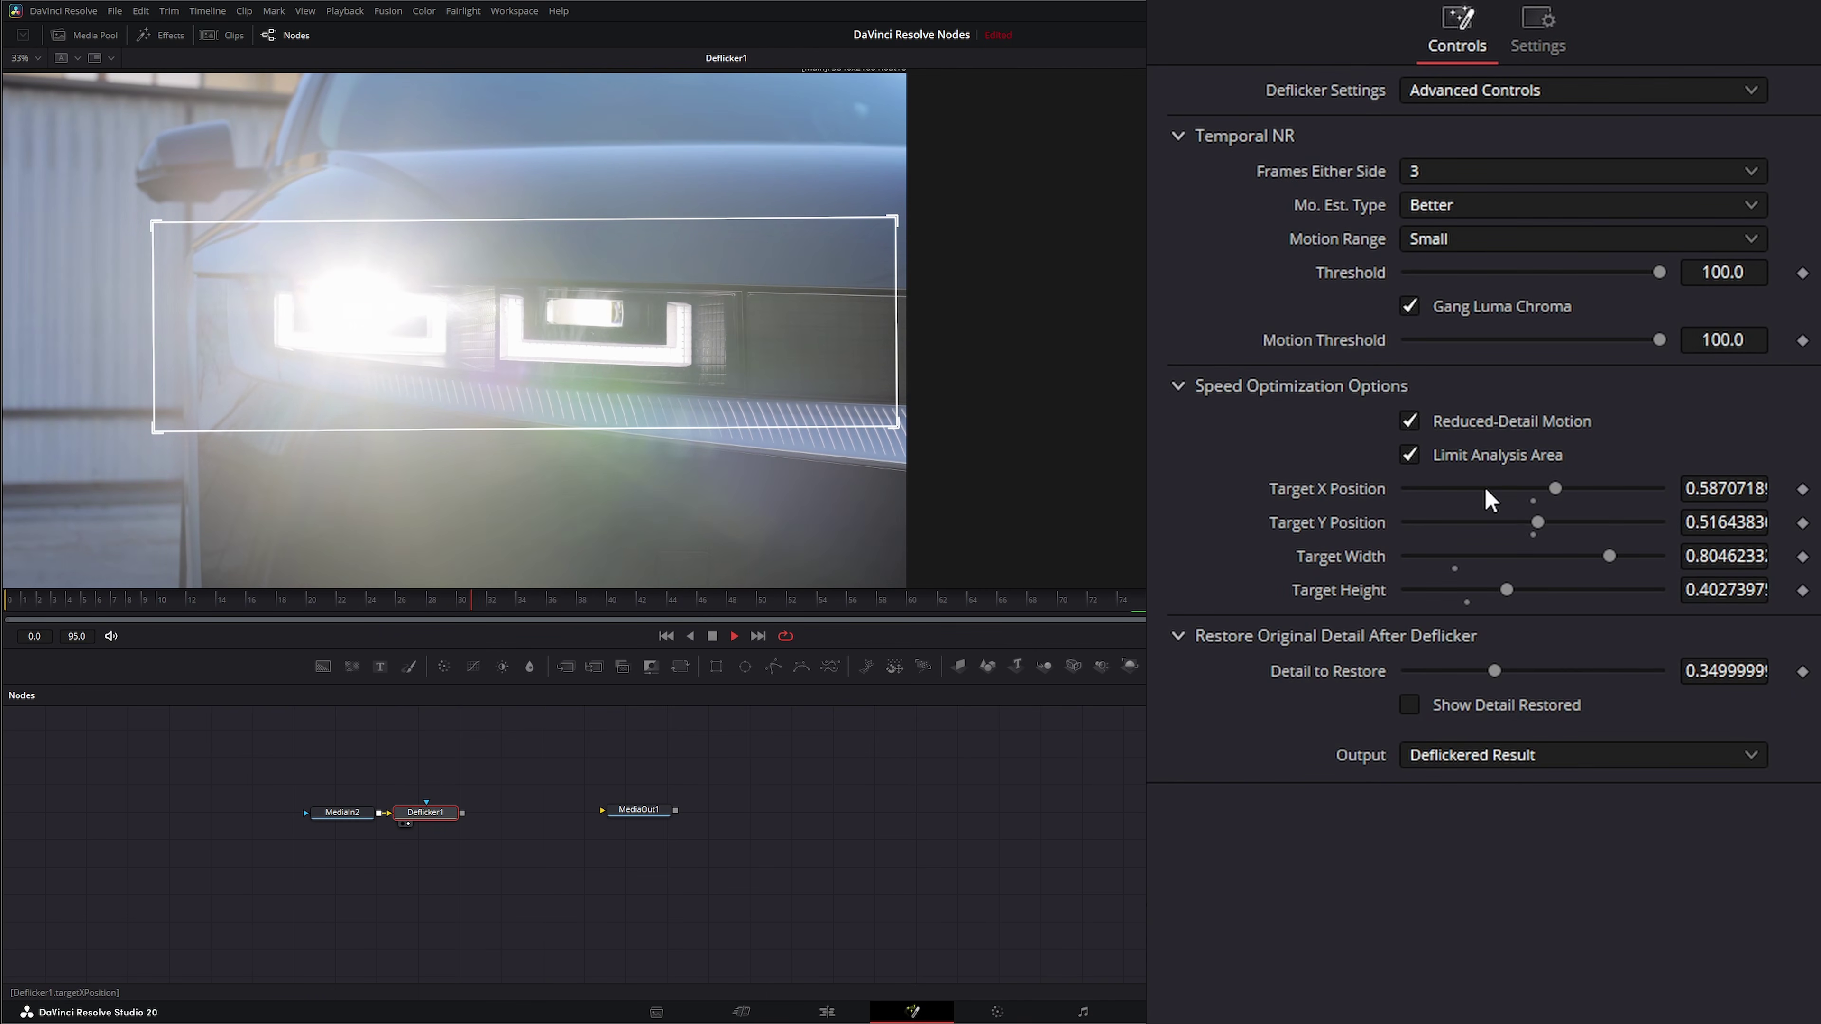
mouse_move(1555, 490)
left_mouse_down()
mouse_move(1516, 492)
mouse_move(1542, 490)
left_mouse_up()
mouse_move(1612, 556)
left_mouse_down()
mouse_move(1526, 557)
mouse_move(1577, 557)
left_mouse_up()
left_click(1408, 456)
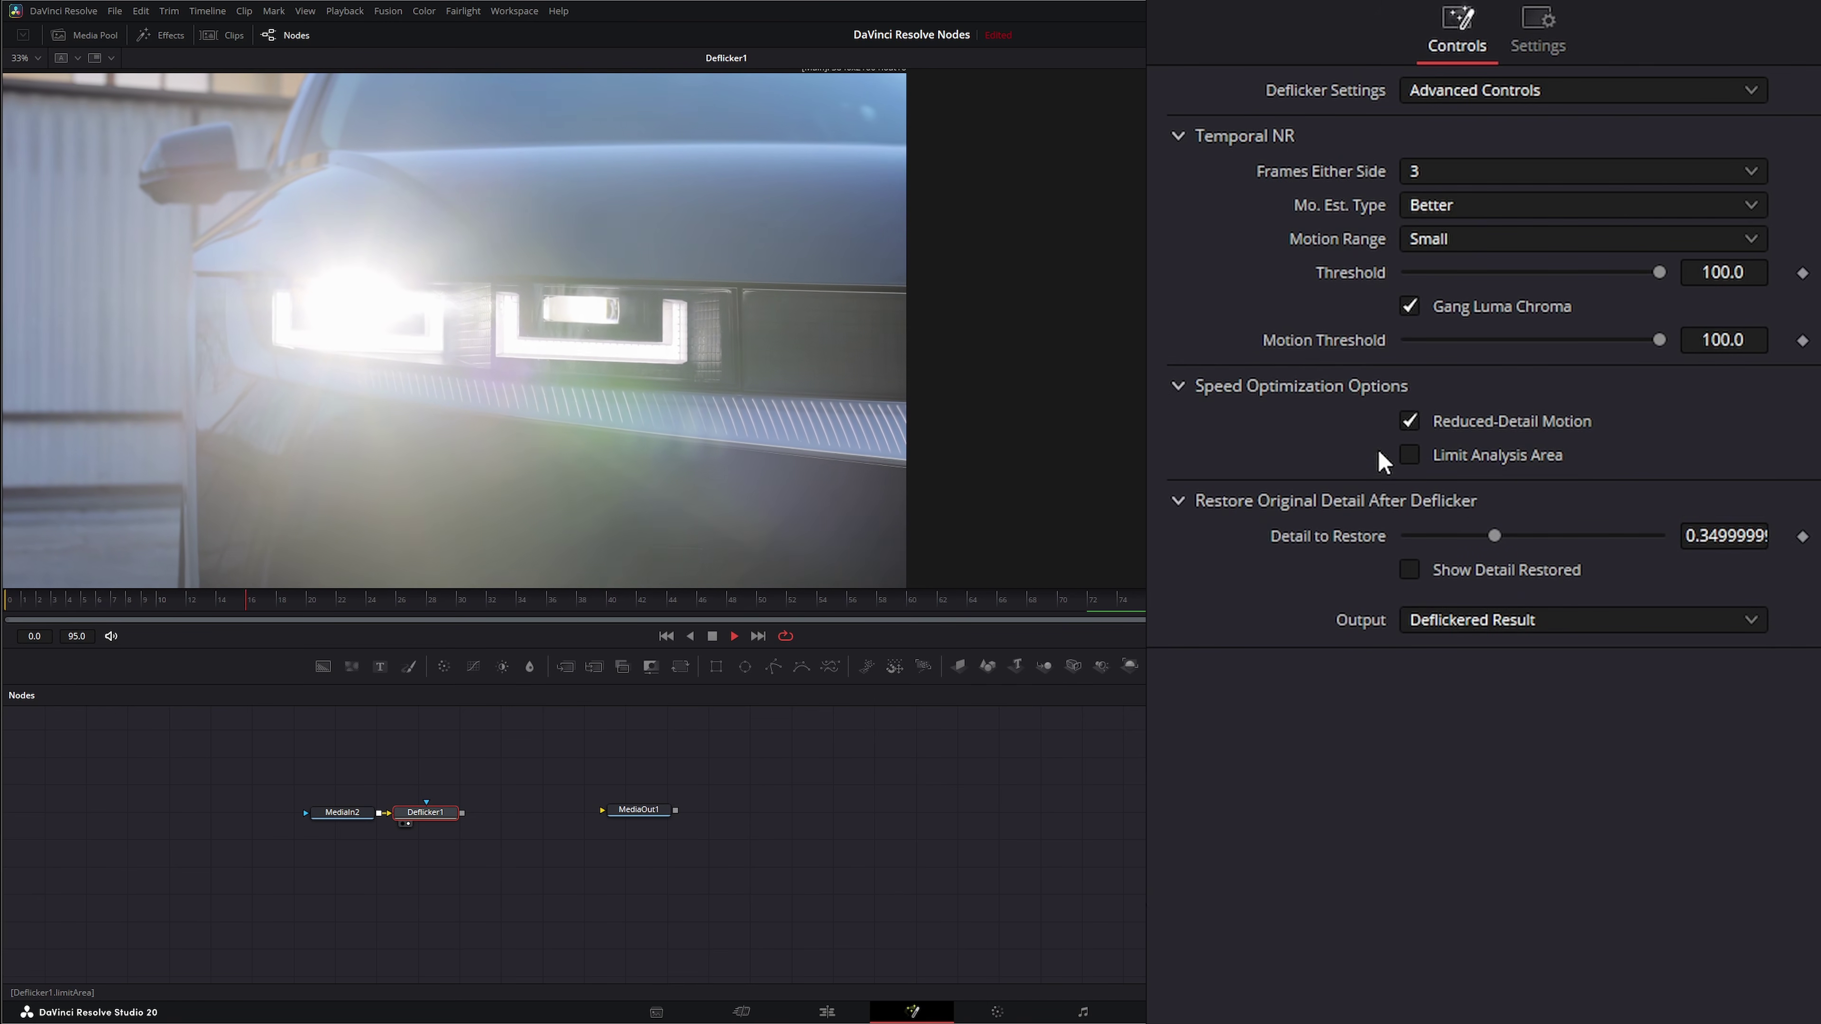
left_click(1176, 387)
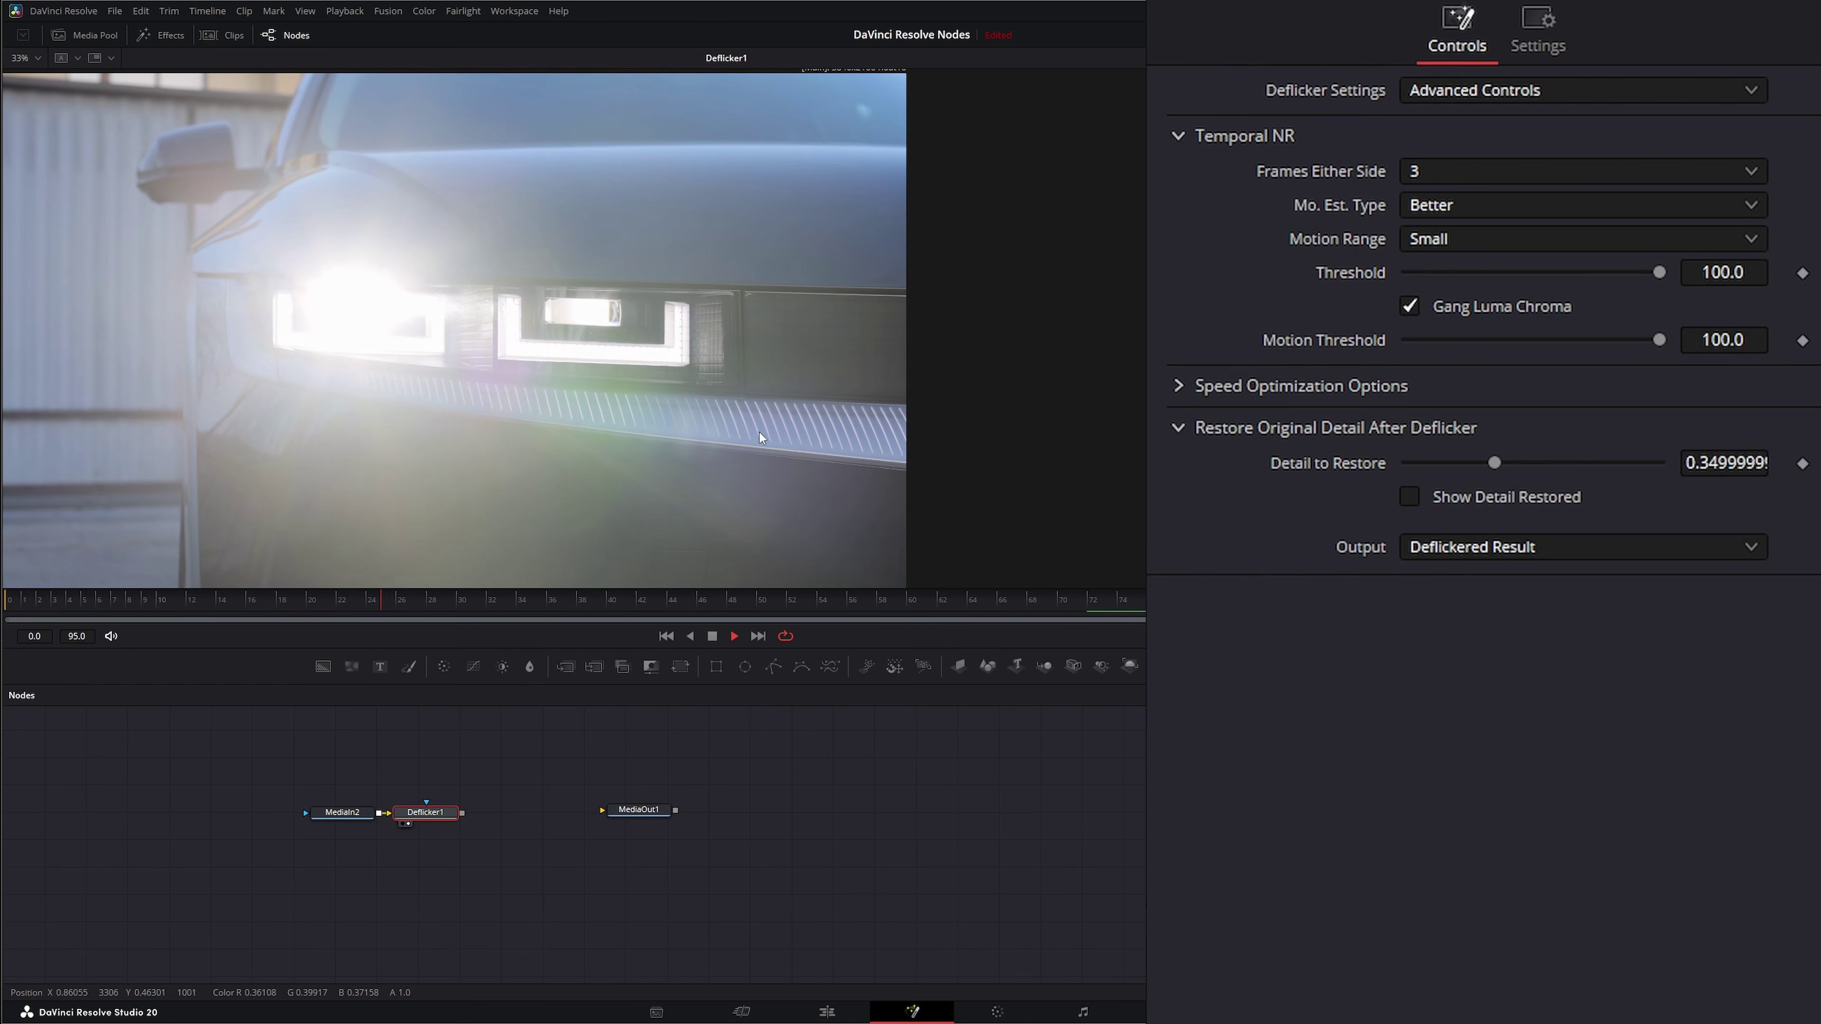
- Preview the restored detail while raising Detail to Restore to 0.679, turn the preview off, and set Detail to Restore to 0.385
left_click(1411, 500)
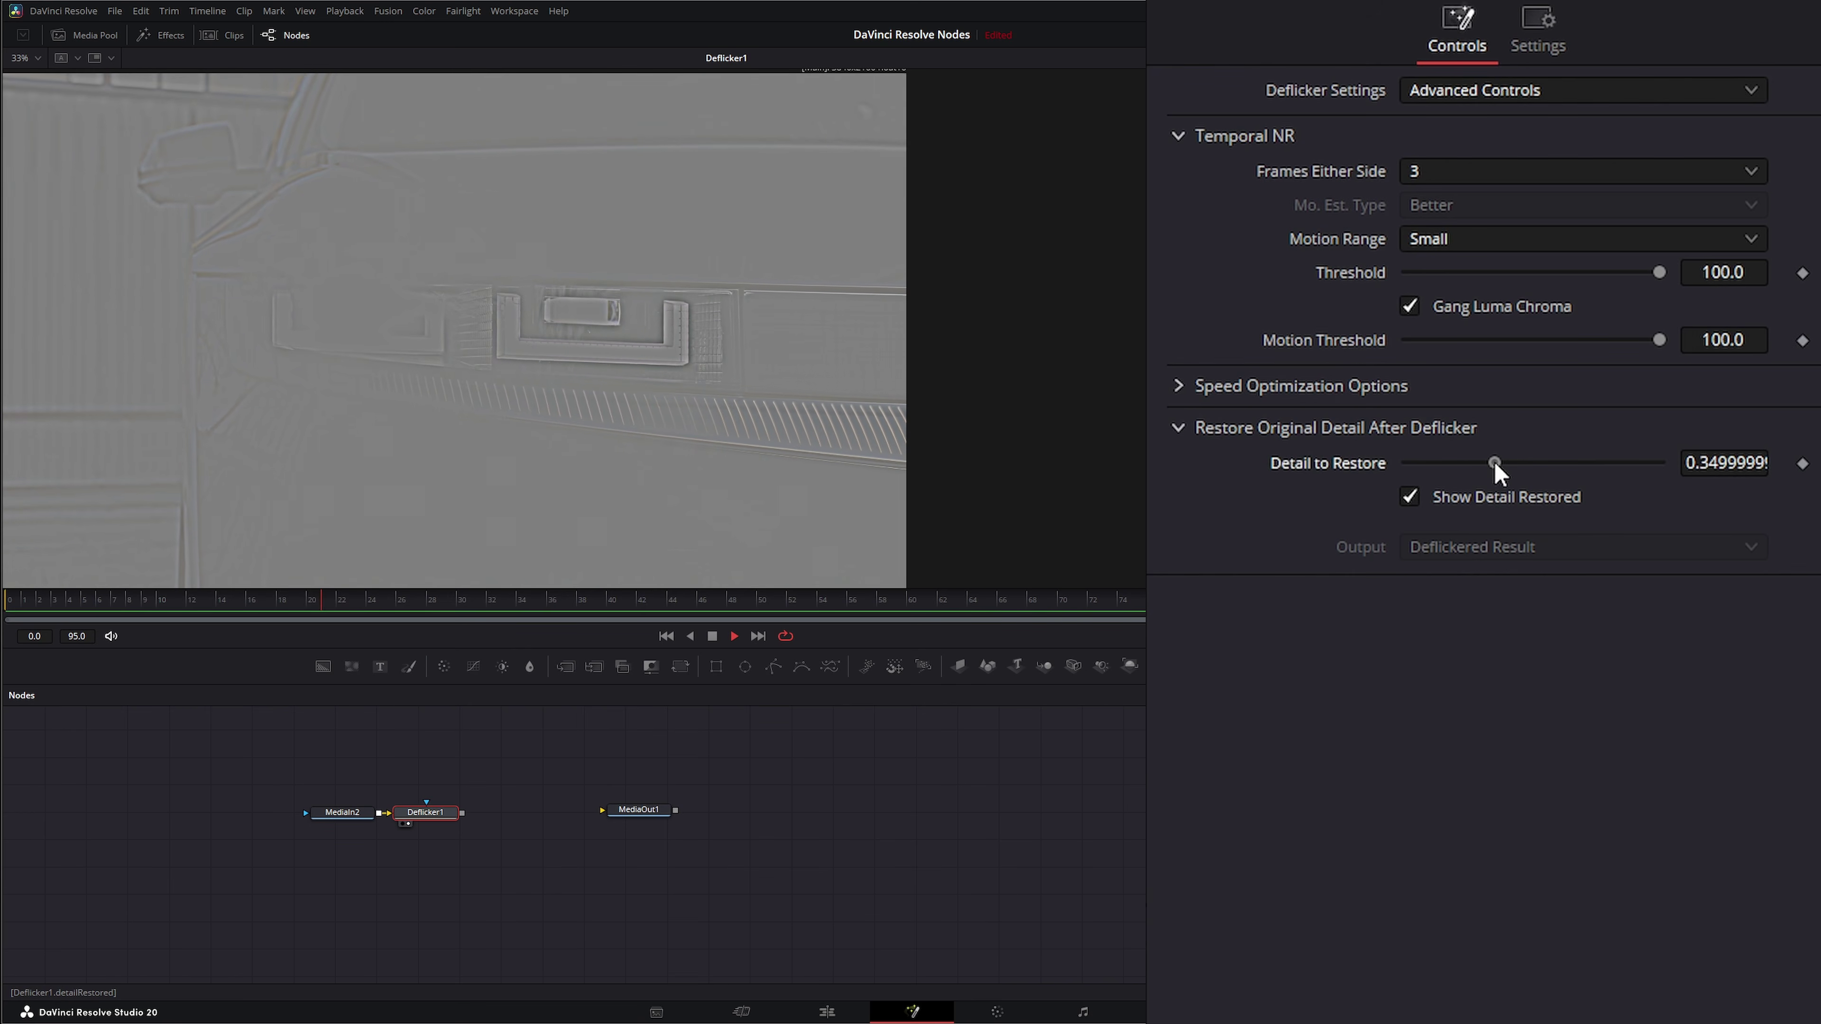
left_click_drag(1495, 459, 1578, 464)
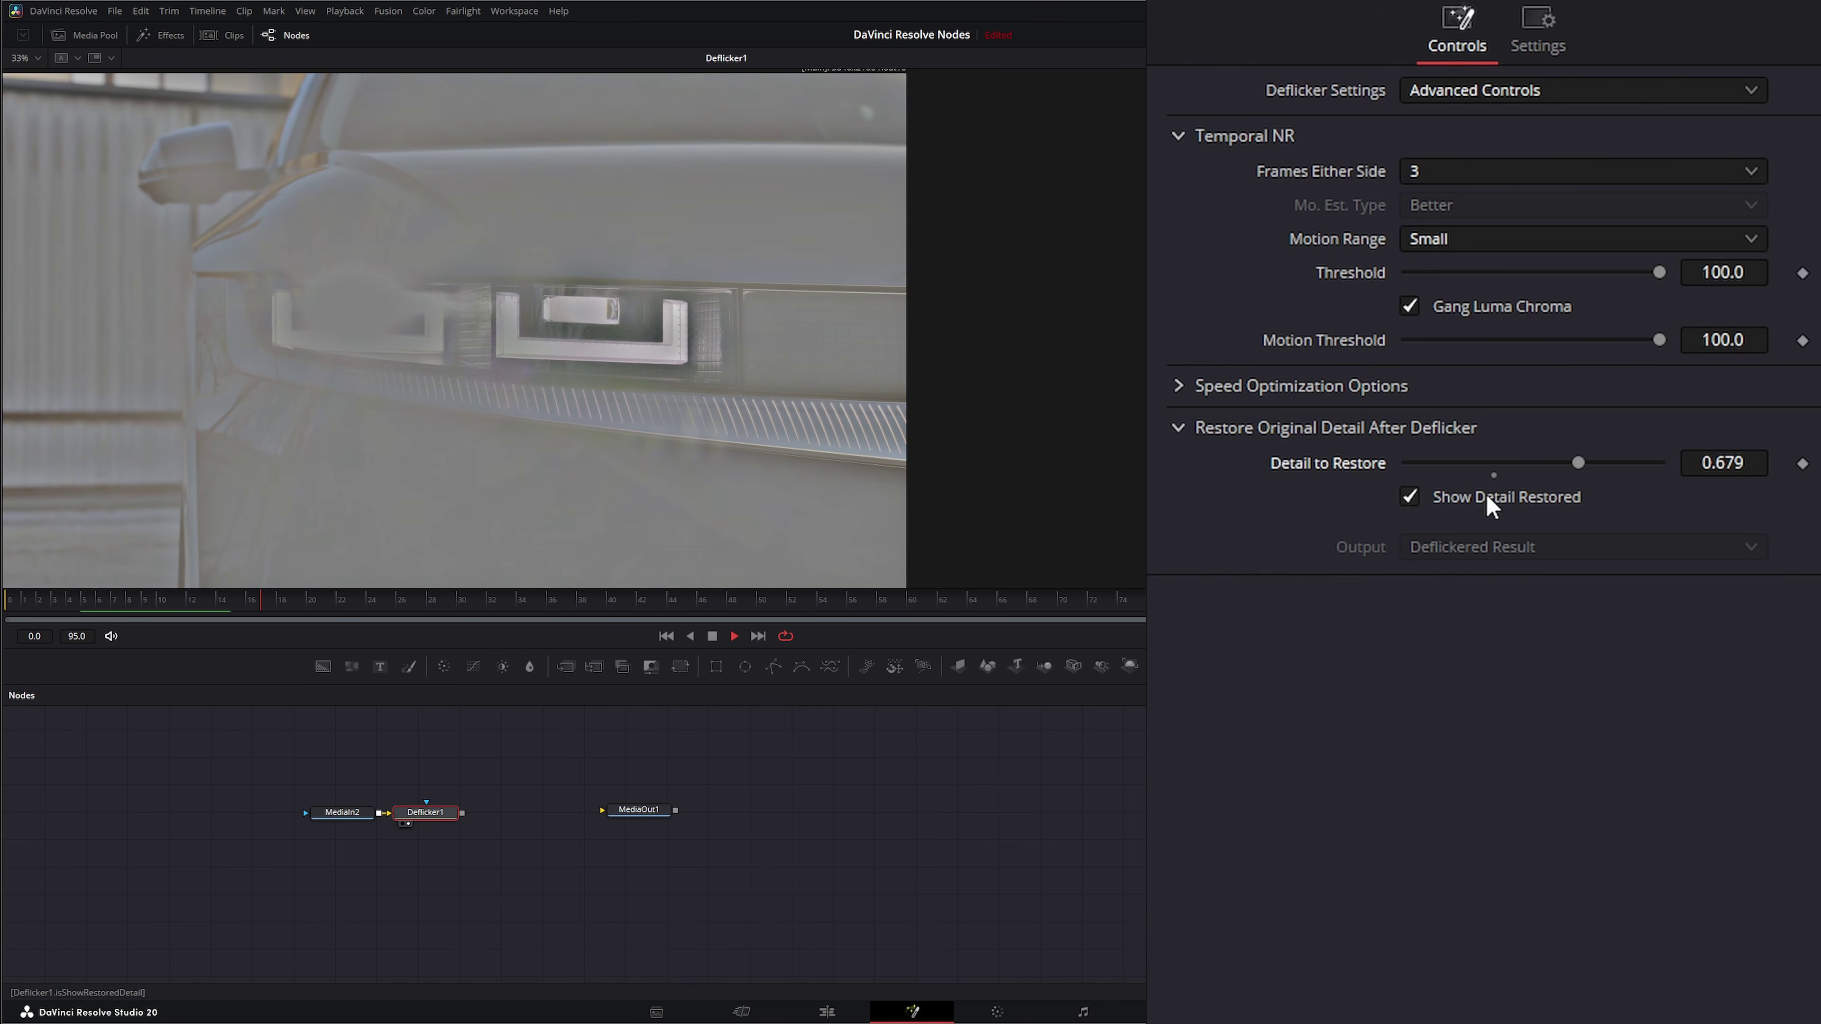
left_click(1410, 496)
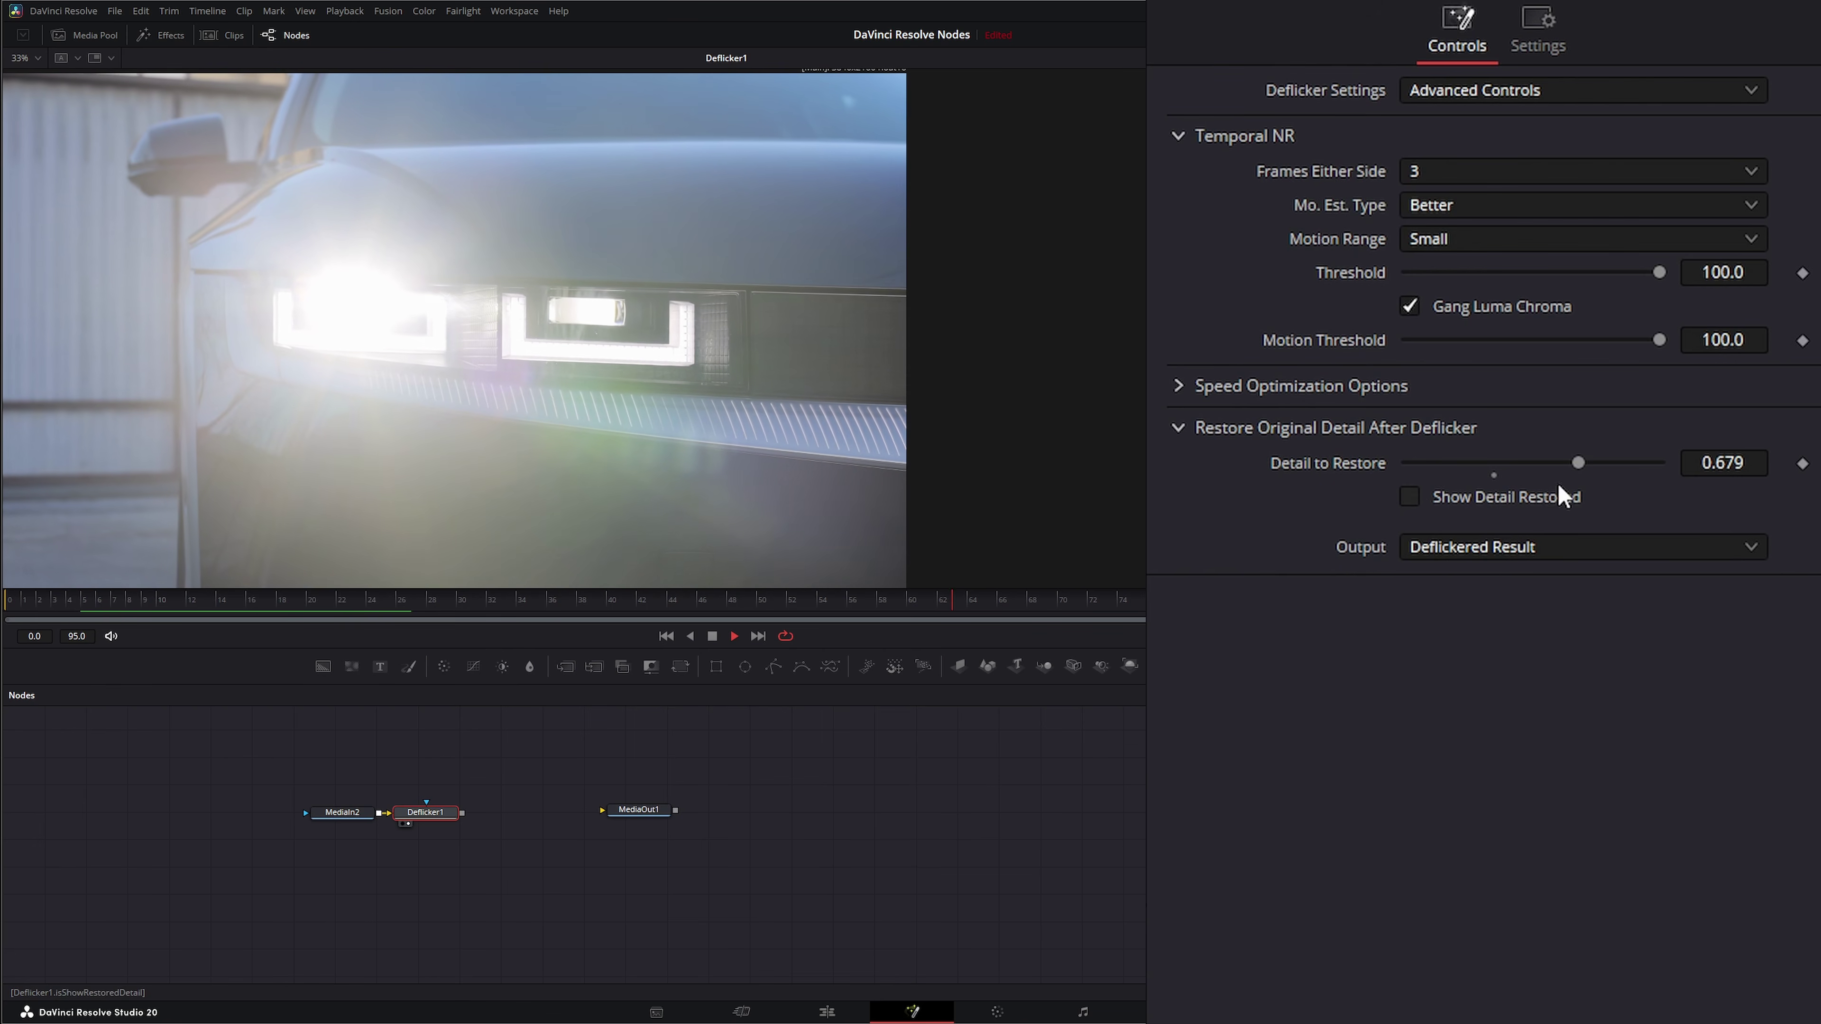
left_click_drag(1578, 465, 1509, 465)
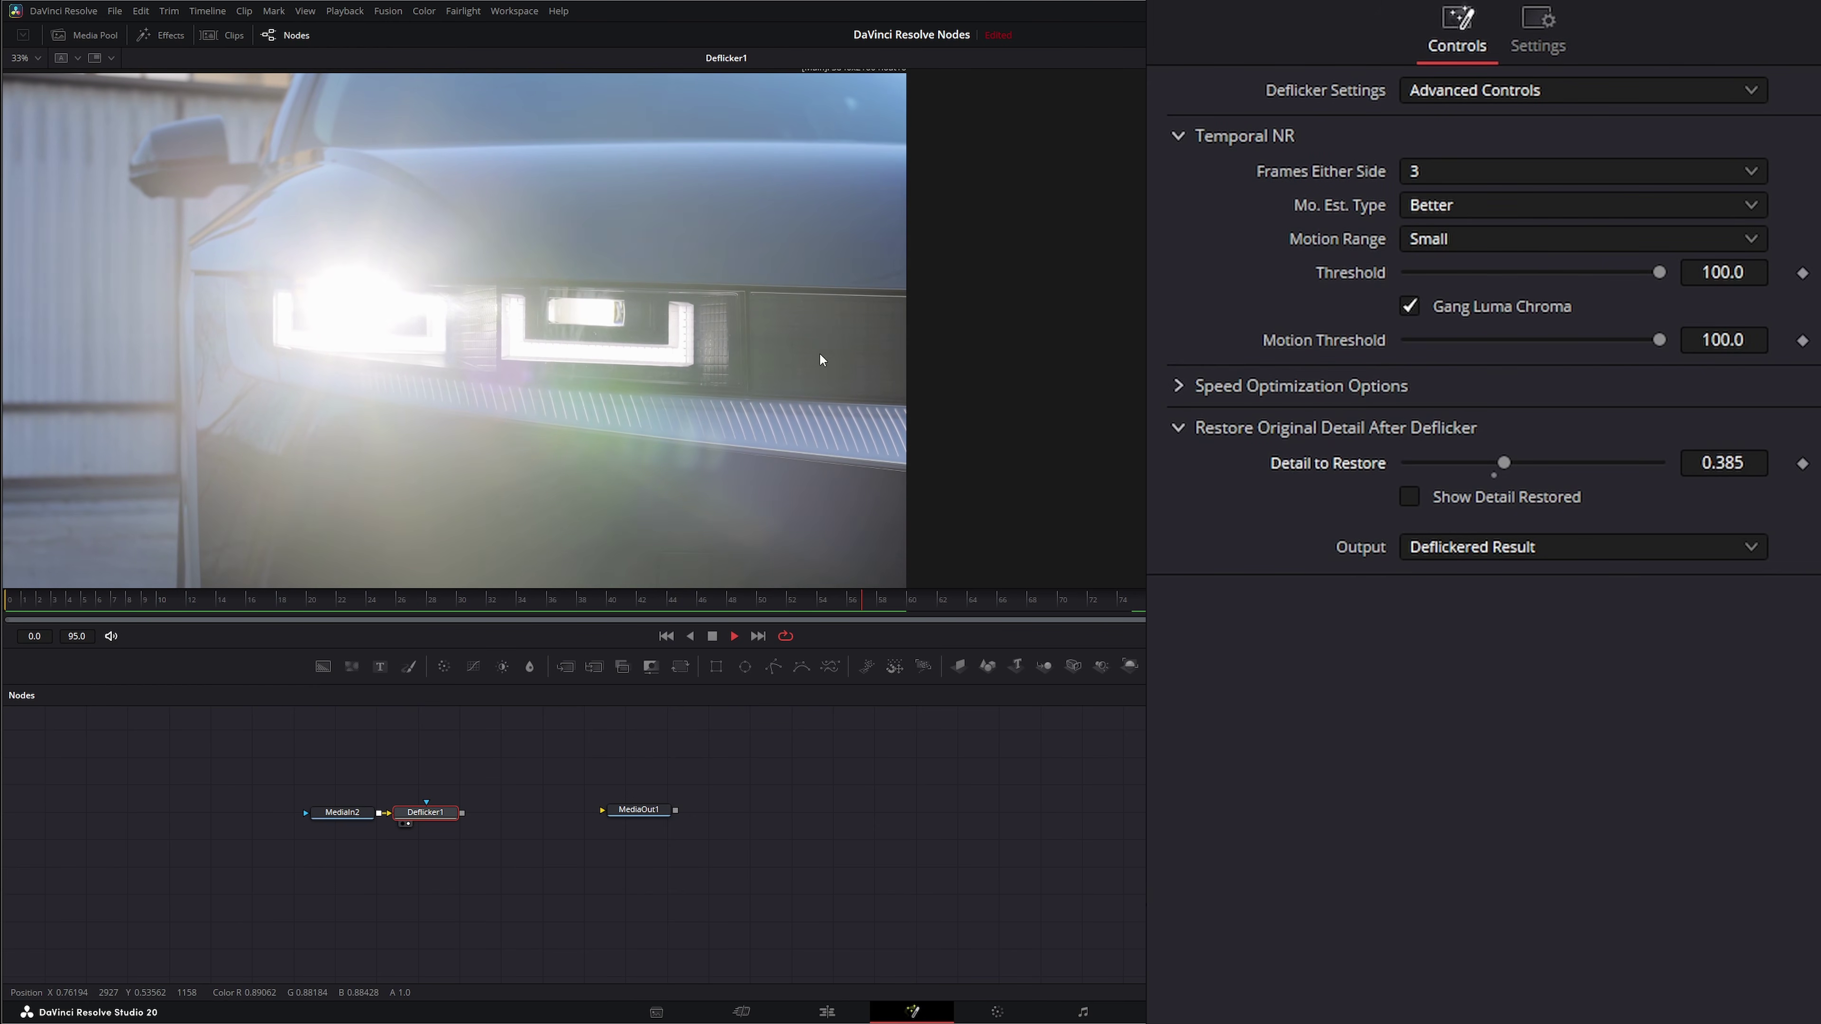
- Compare the Detected Flicker and Magnified Flicker outputs on the playing clip, ending with Output set to Deflickered Result
left_click(1470, 549)
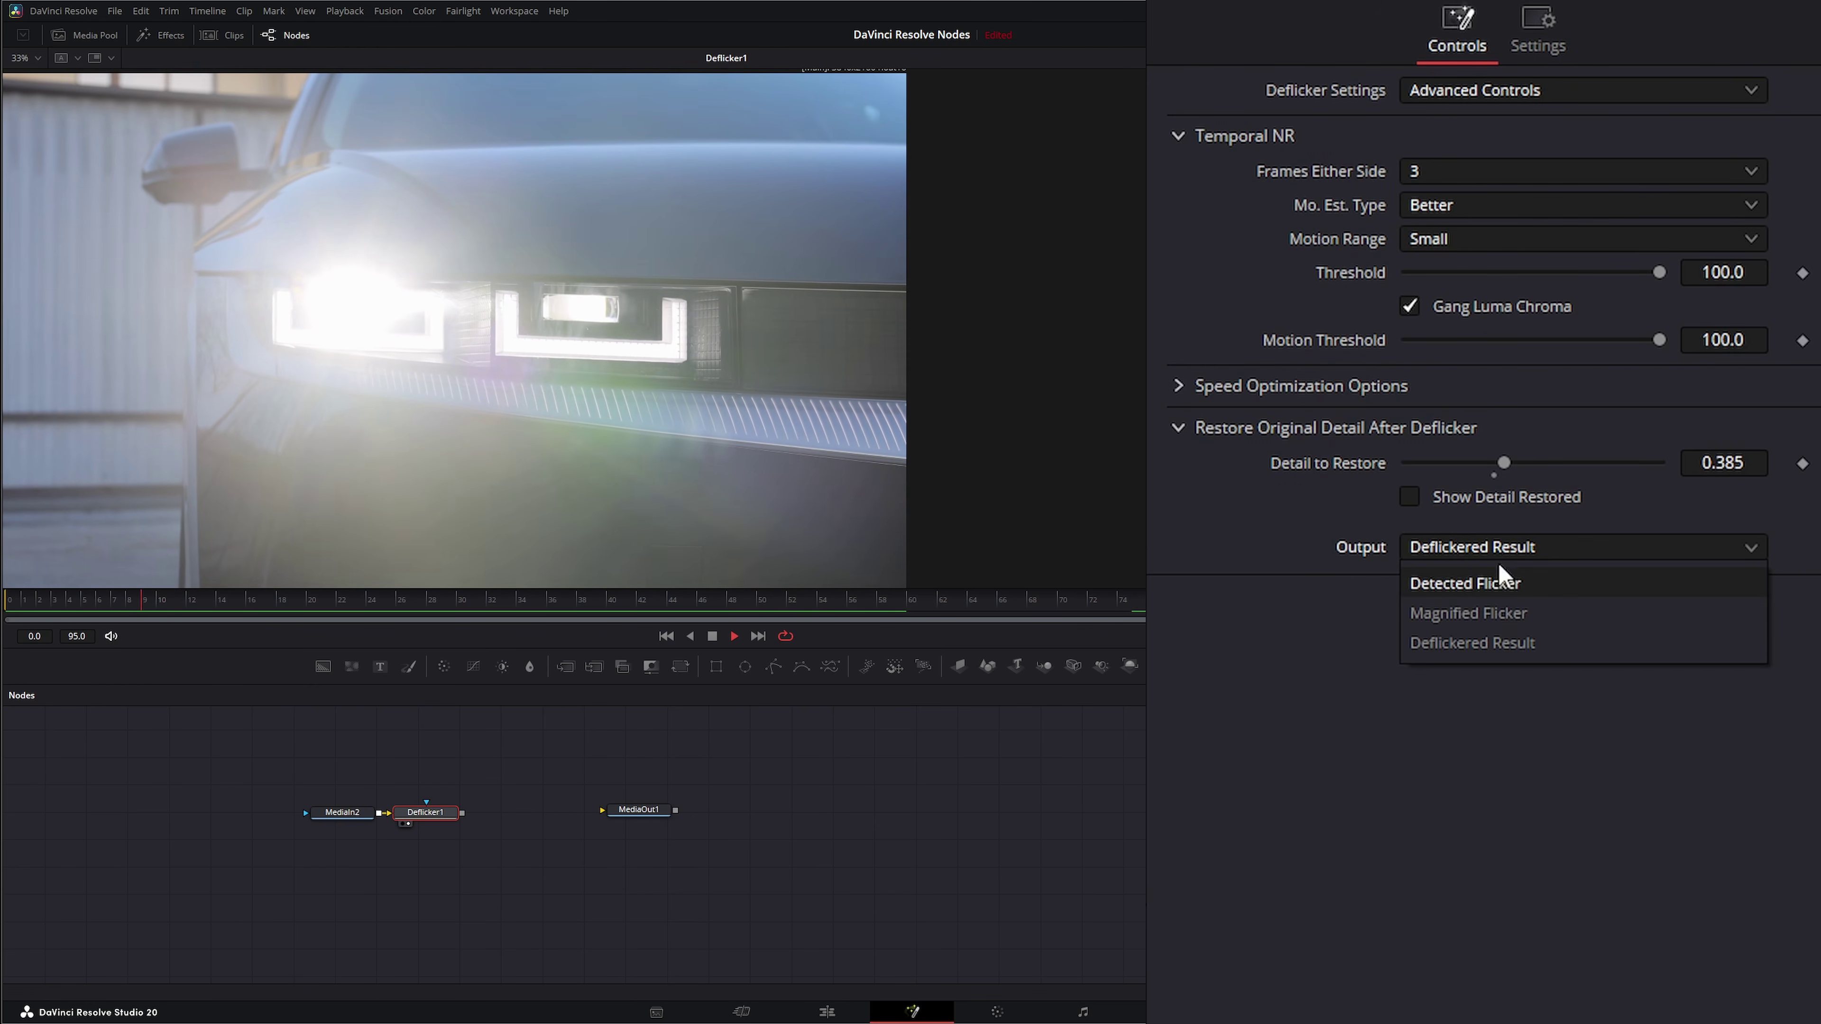
left_click(1500, 586)
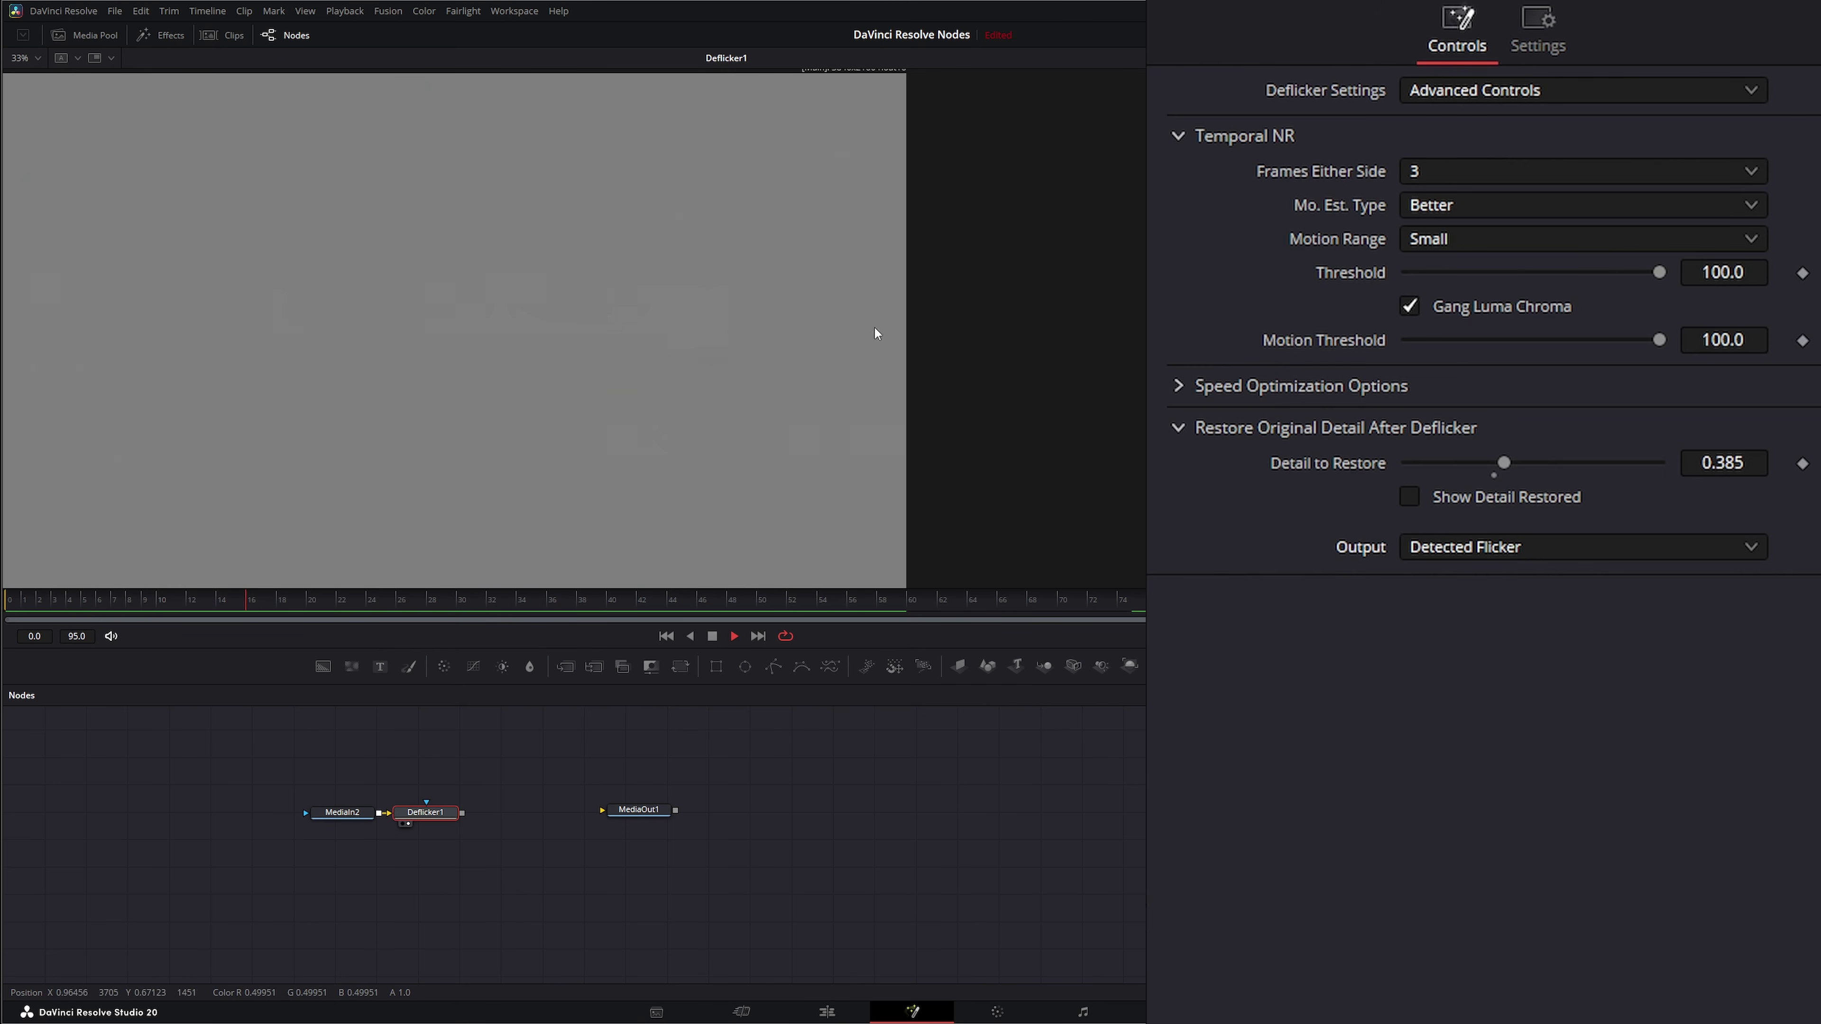
left_click(1437, 552)
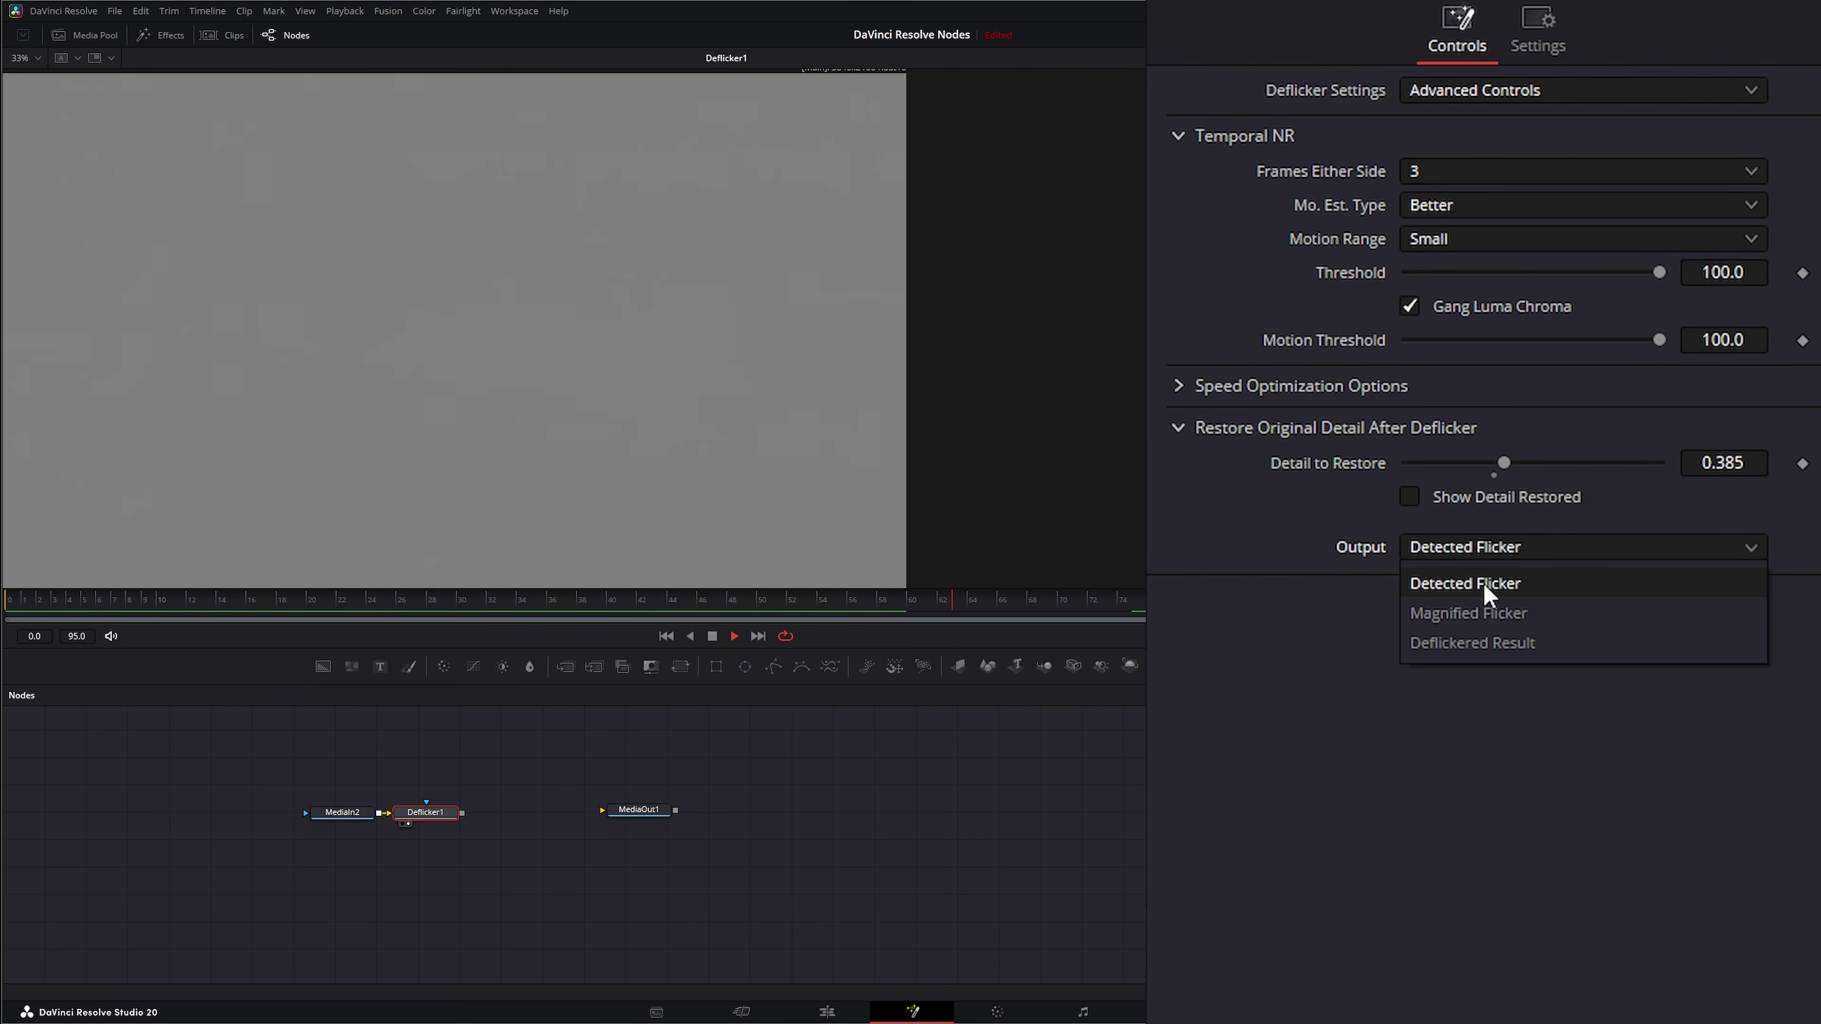
left_click(1503, 614)
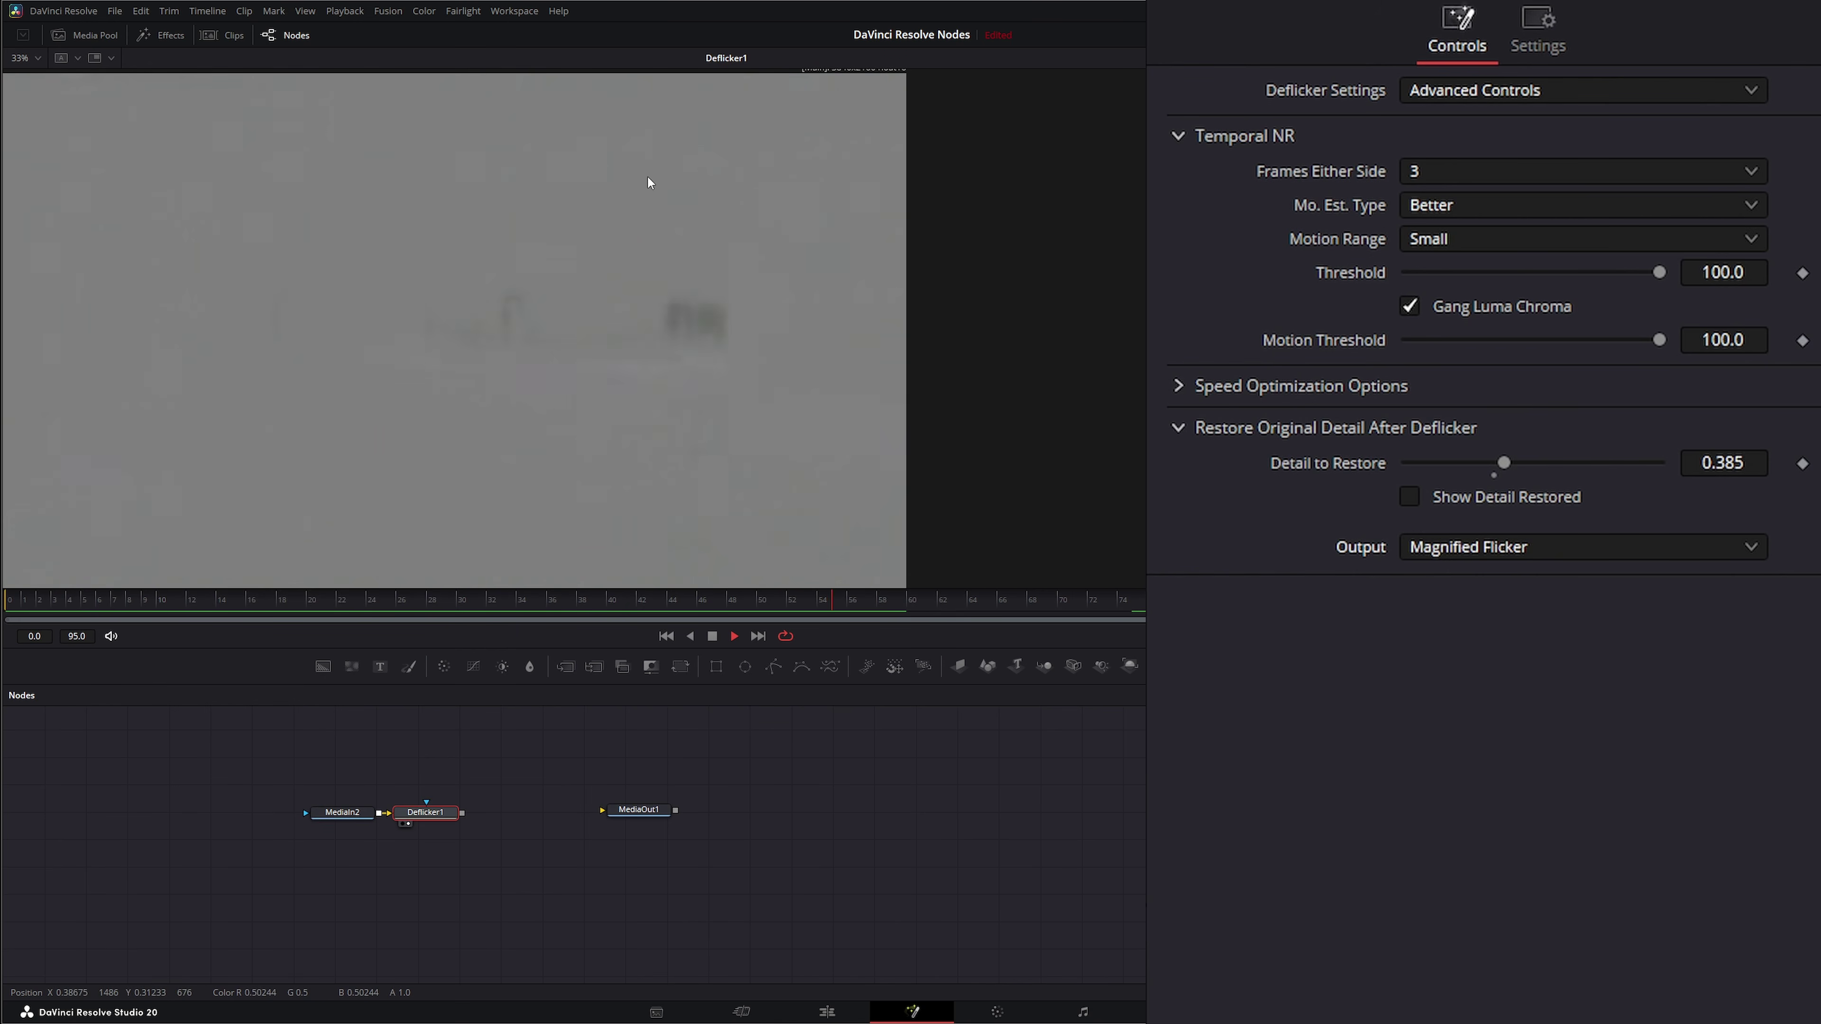
left_click(1448, 547)
left_click(1489, 645)
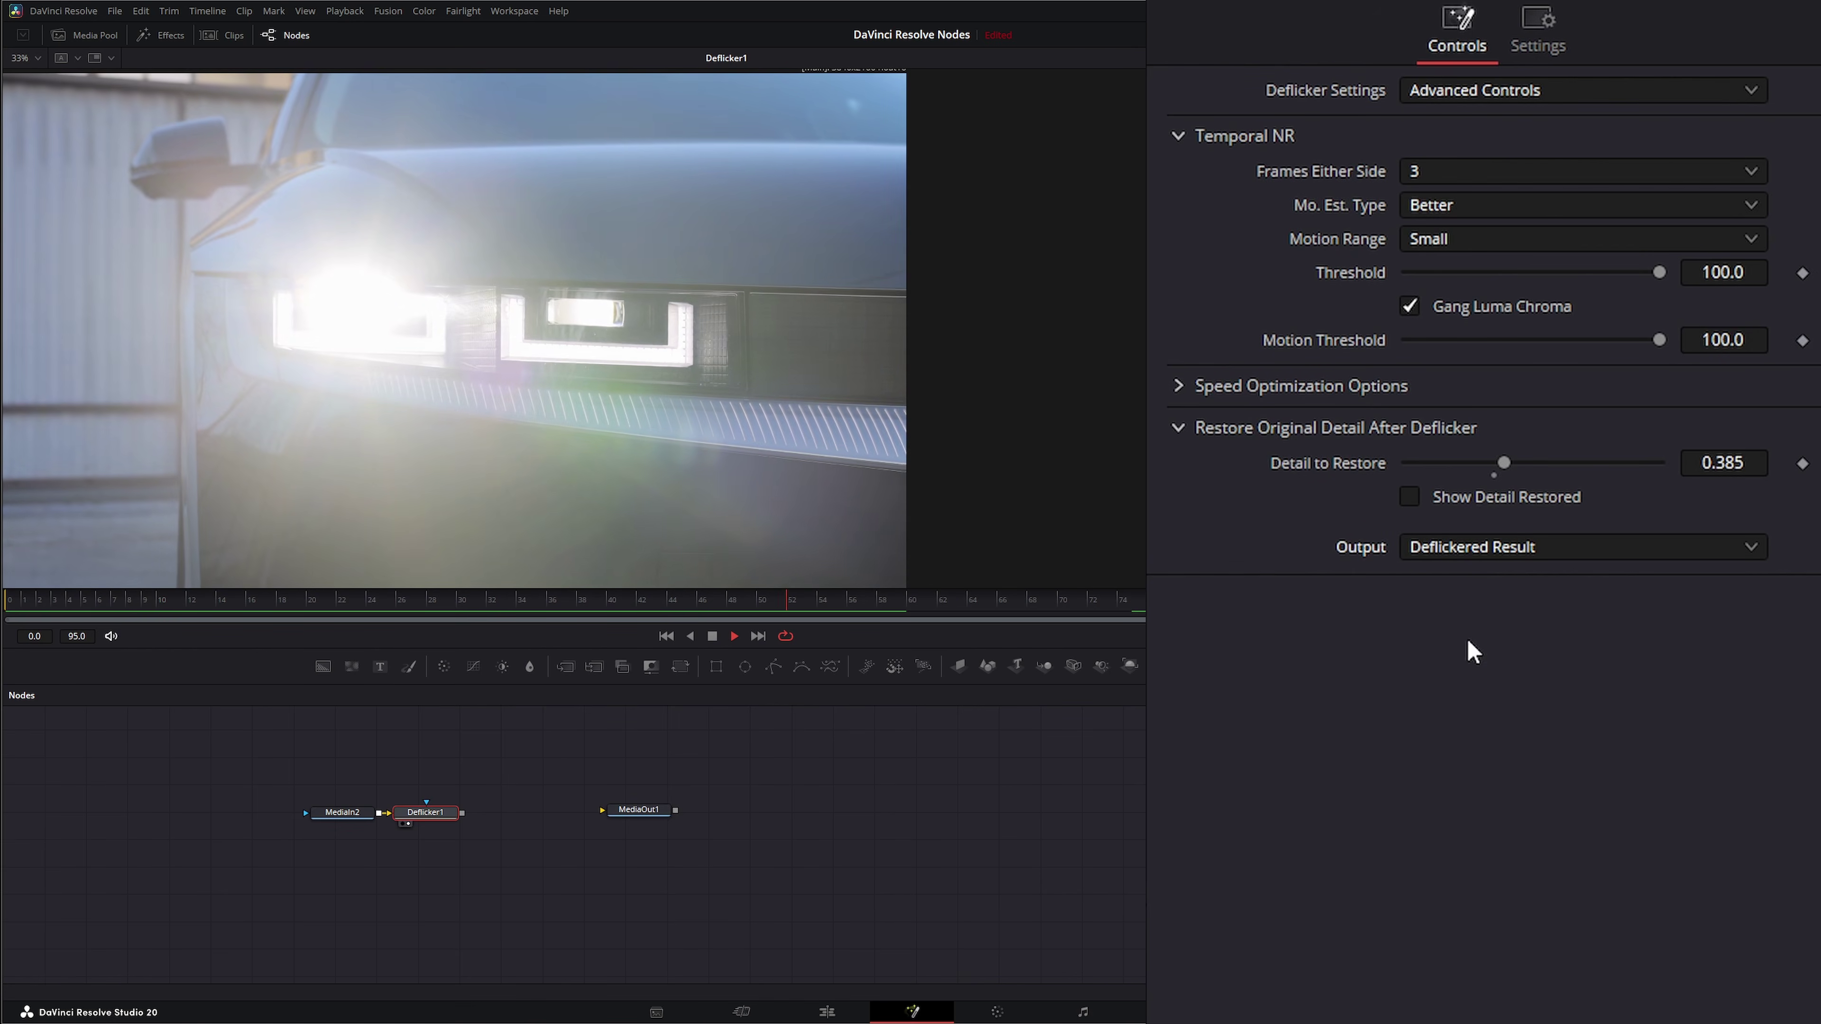